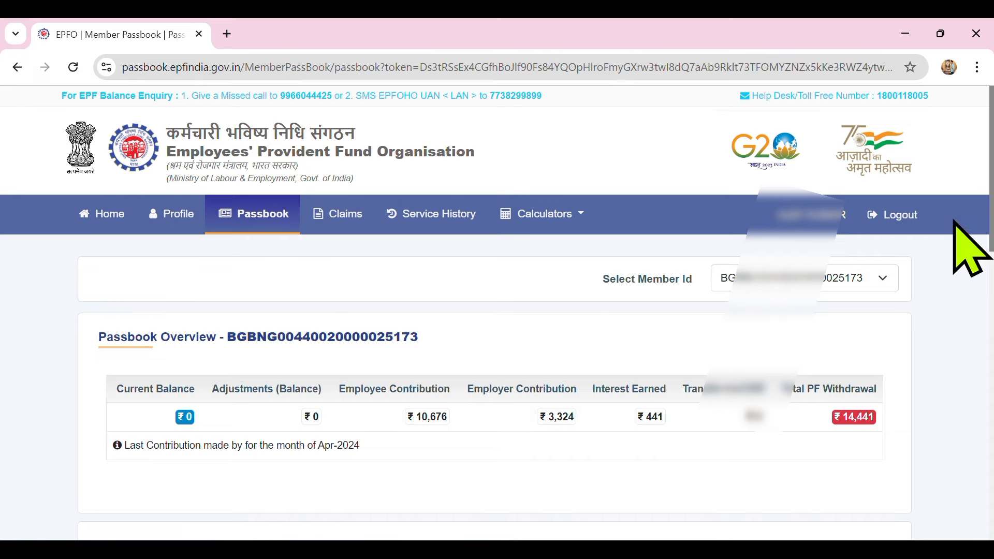
# Review the member's 2024 year-wise passbook summary, checking the employee-share withdrawal and the closing balance across the shares.
pyautogui.click(843, 288)
pyautogui.click(844, 296)
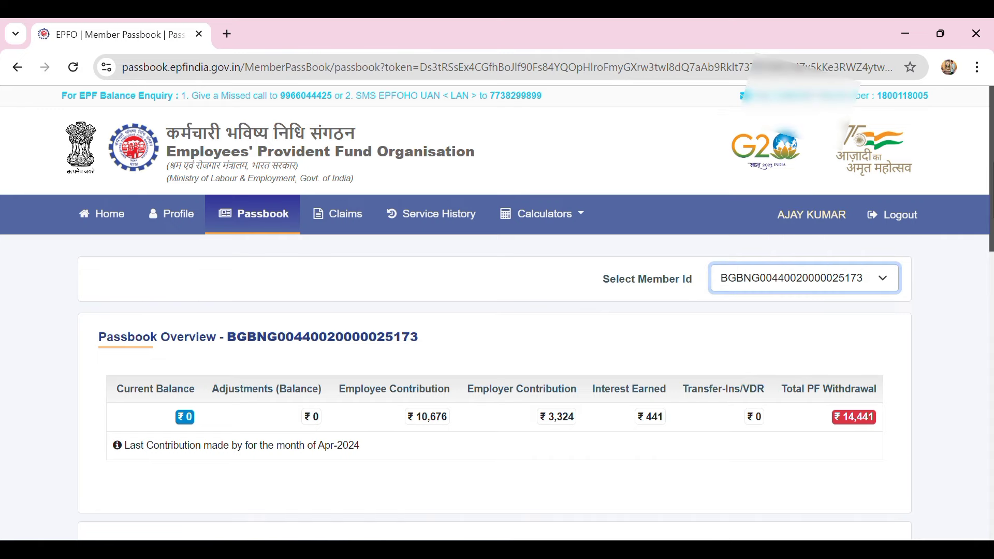
pyautogui.scroll(-15, 940, 459)
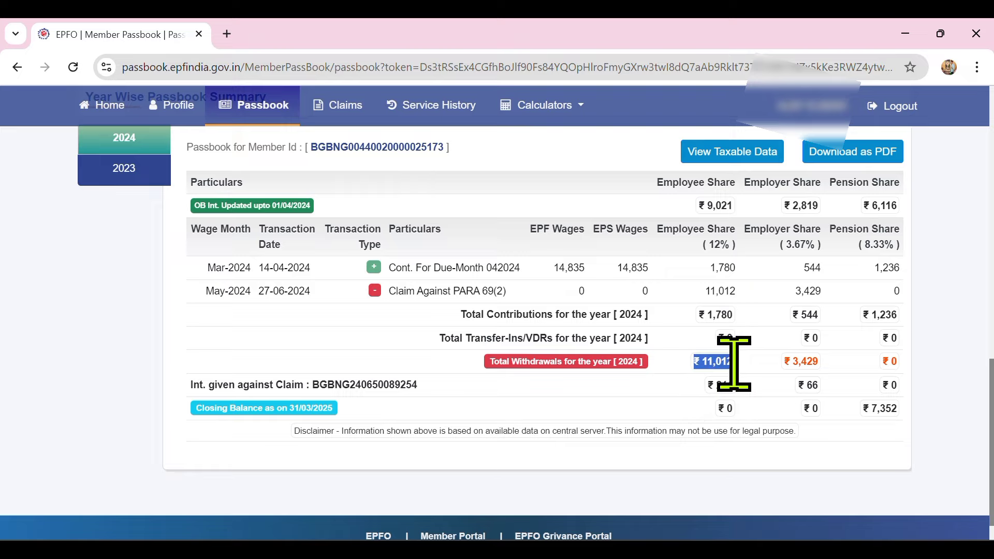
pyautogui.moveTo(869, 410); pyautogui.dragTo(896, 394)
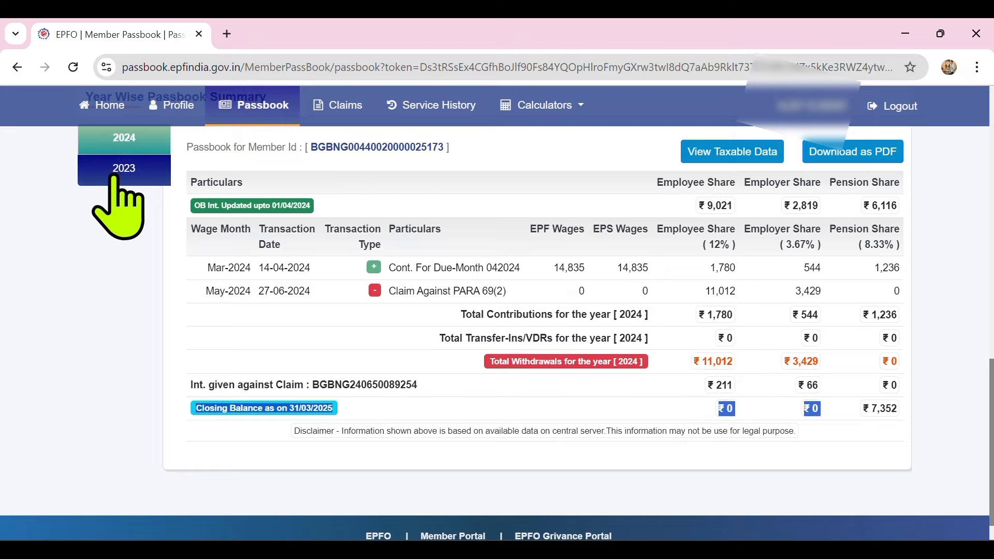
pyautogui.moveTo(266, 287); pyautogui.dragTo(550, 240)
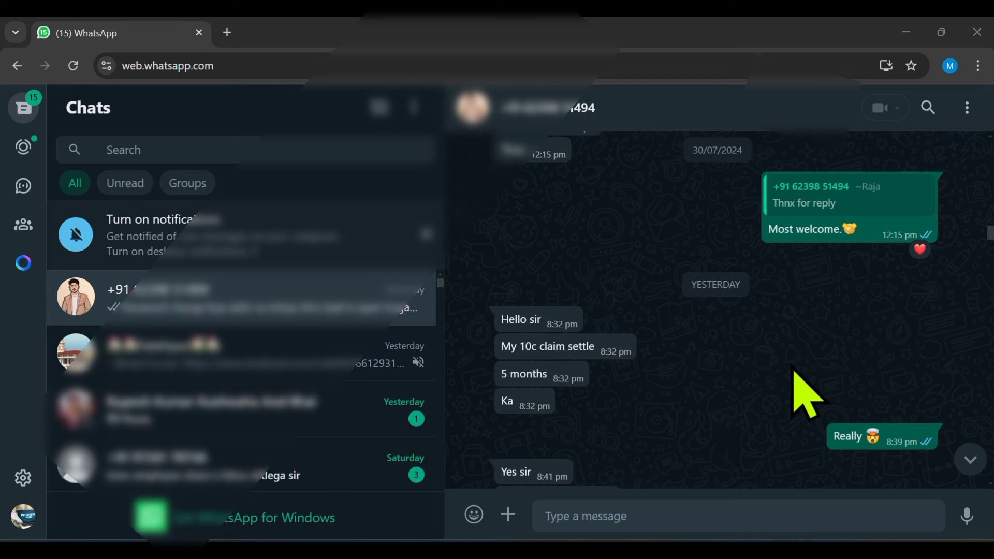
# Switch to the WhatsApp chat, read the messages about the 10C claim, and open the shared claim-status screenshot.
pyautogui.scroll(-2, 792, 369)
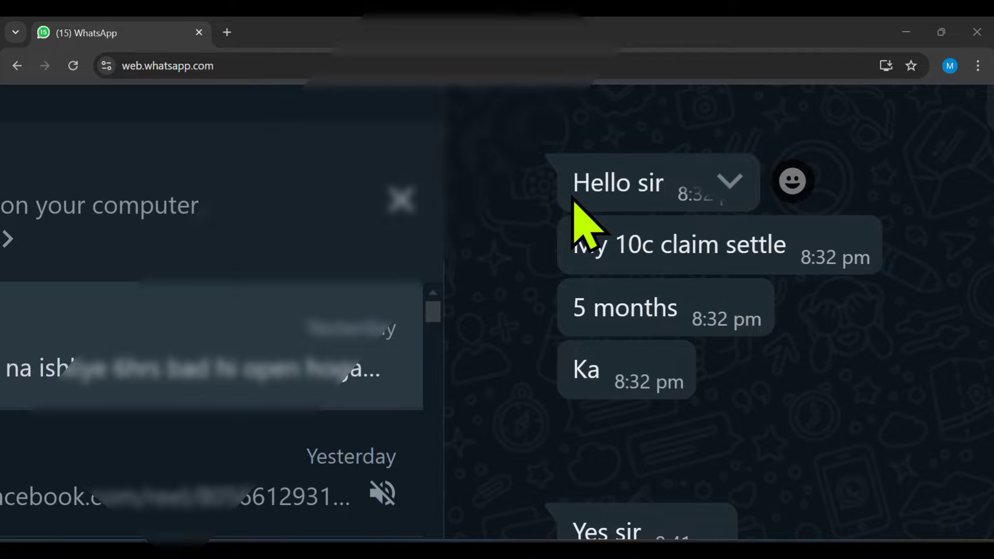
pyautogui.moveTo(574, 193); pyautogui.dragTo(660, 195)
pyautogui.moveTo(571, 242); pyautogui.dragTo(794, 262)
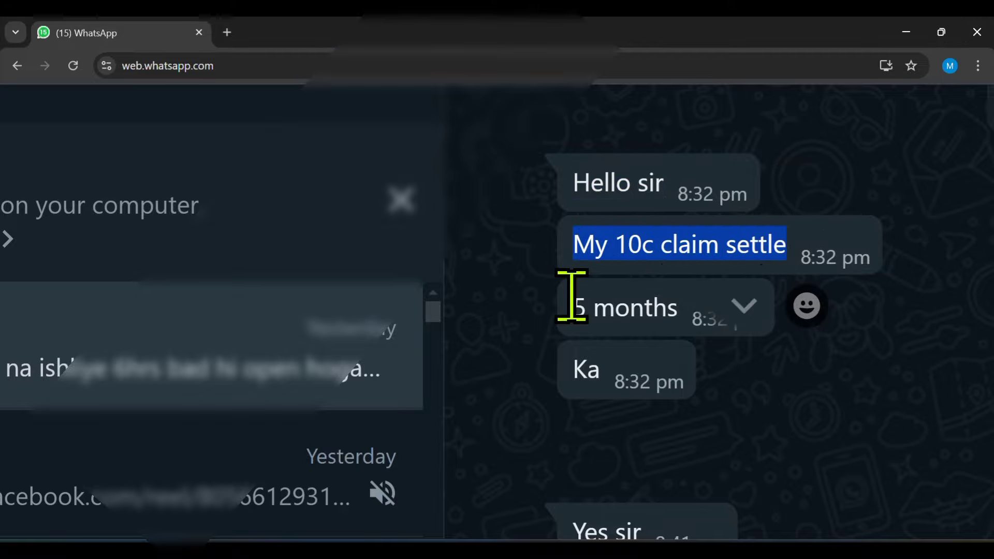
pyautogui.moveTo(575, 305); pyautogui.dragTo(720, 306)
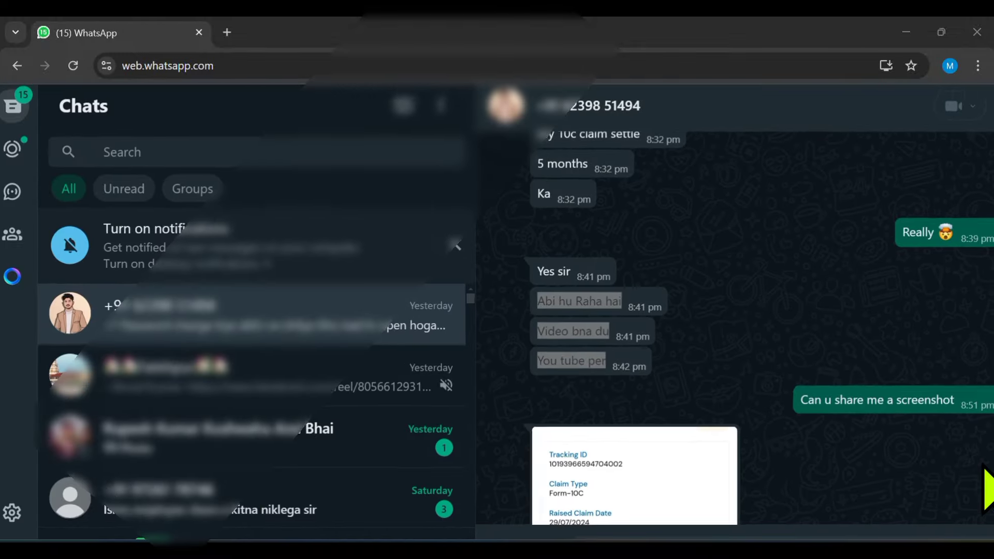
pyautogui.scroll(-4, 643, 406)
pyautogui.click(643, 406)
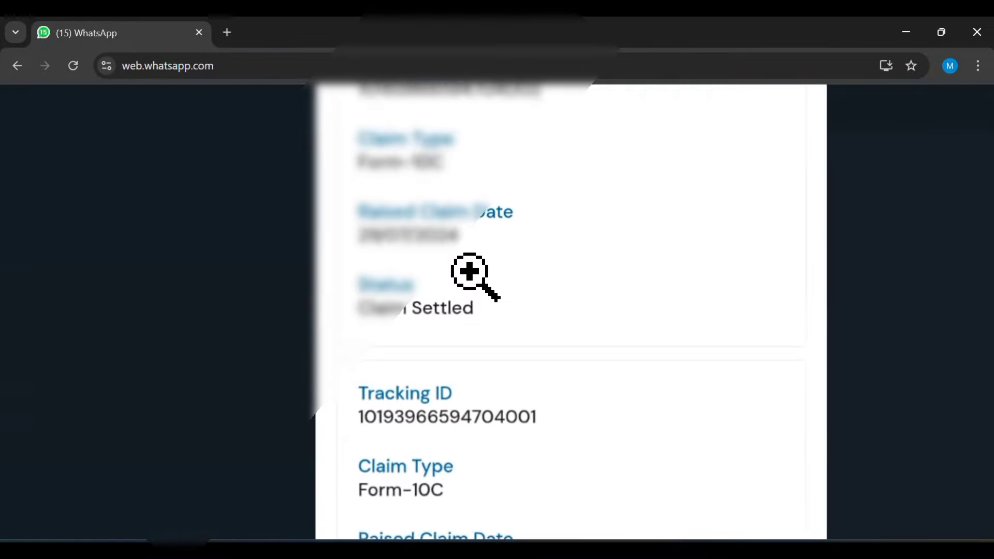
pyautogui.scroll(3, 470, 273)
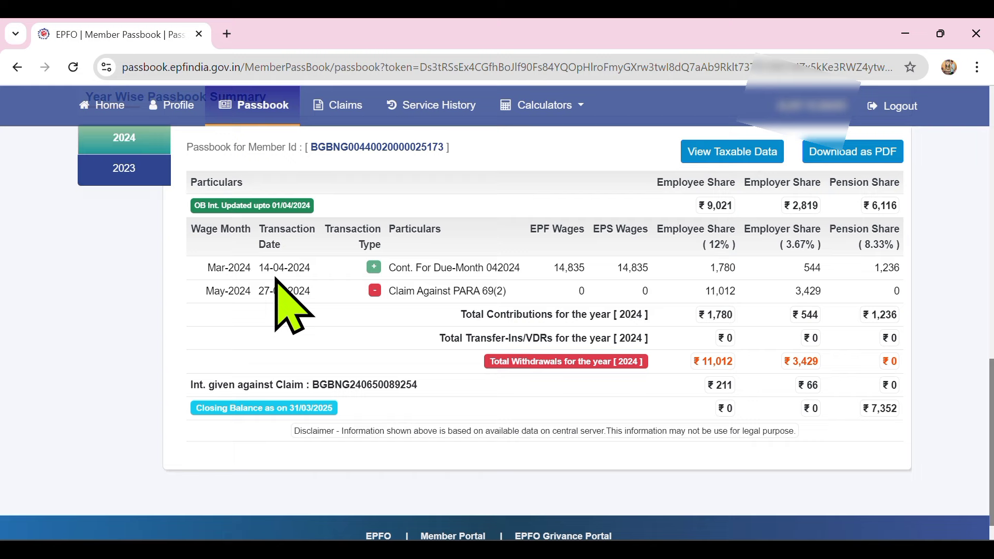
# Back in the EPFO passbook, view the monthly contributions for 2023 and return to the 2024 entries.
pyautogui.click(122, 168)
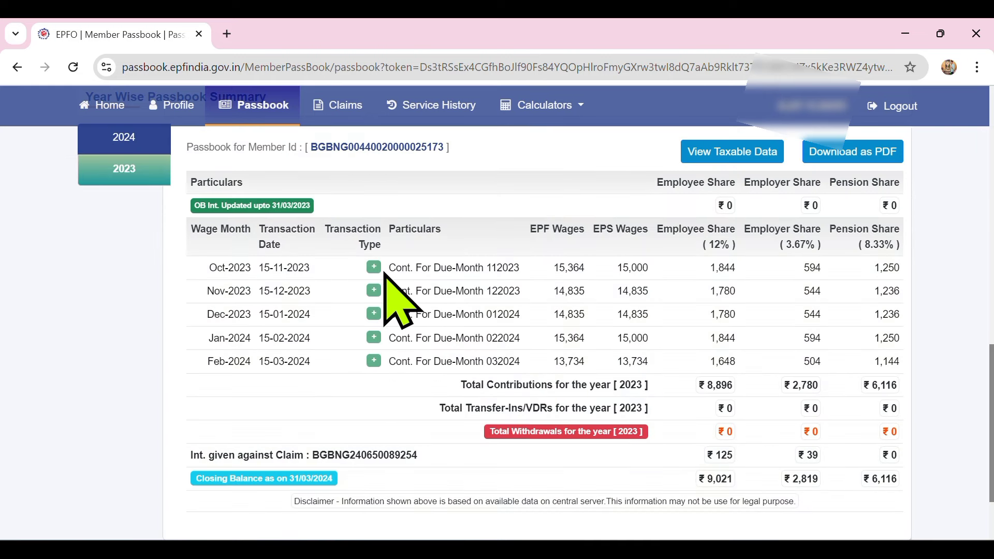
pyautogui.click(142, 146)
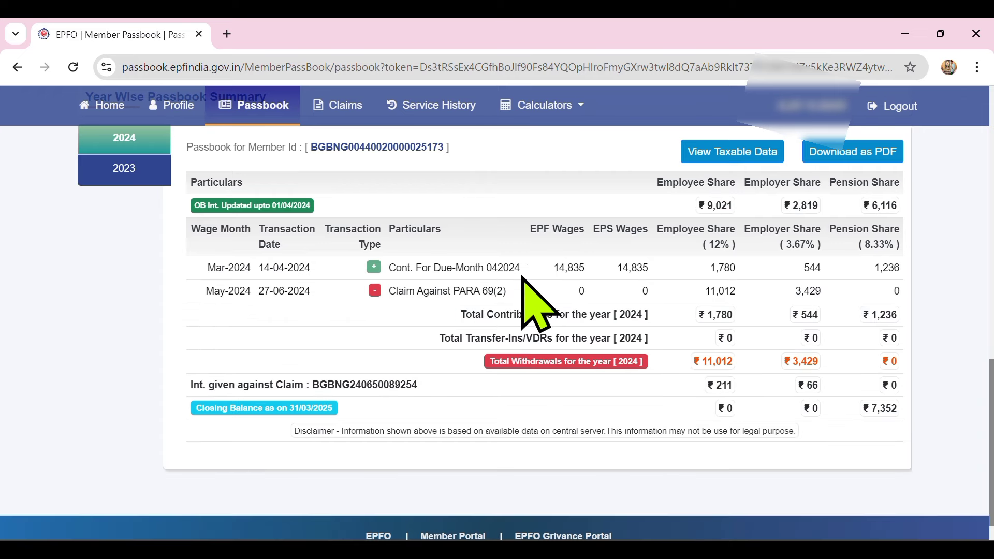
pyautogui.scroll(8, 502, 267)
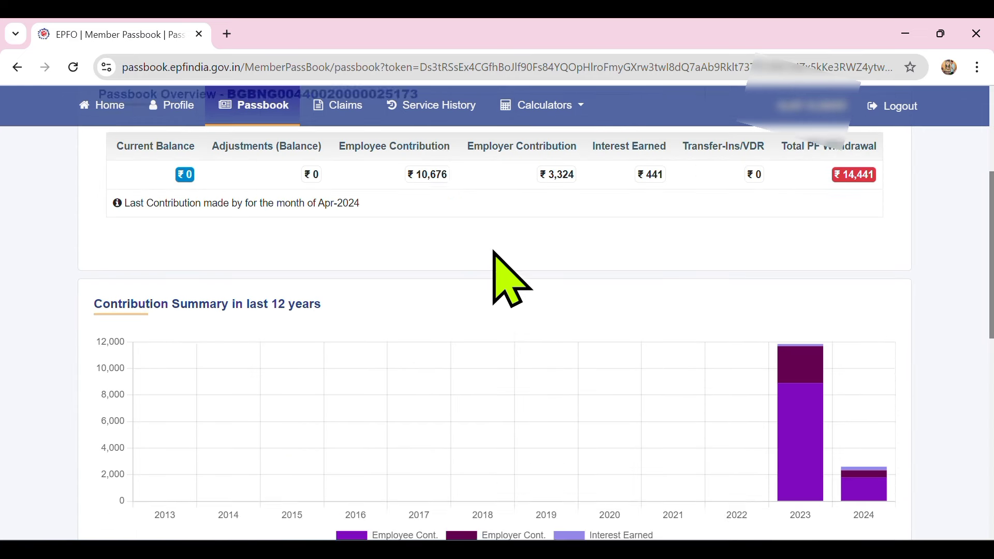
# Open the service history and check the total experience, total service and NCP days.
pyautogui.click(430, 109)
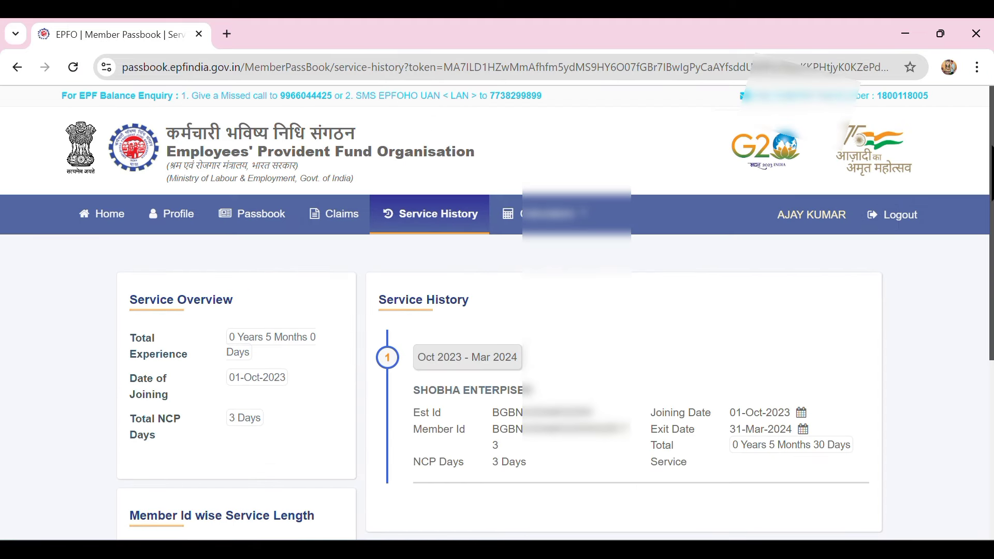
pyautogui.scroll(-2, 497, 311)
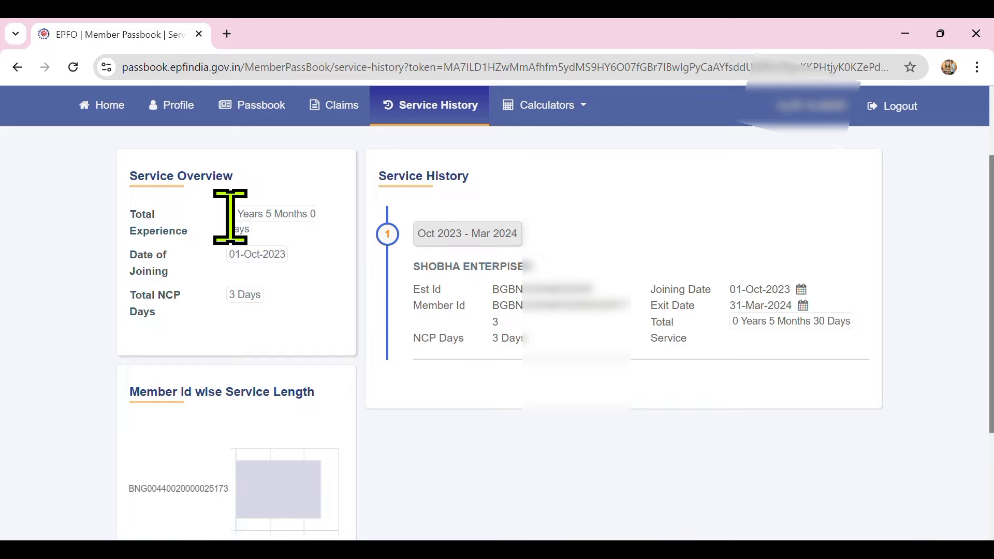
pyautogui.moveTo(229, 216); pyautogui.dragTo(299, 221)
pyautogui.click(301, 234)
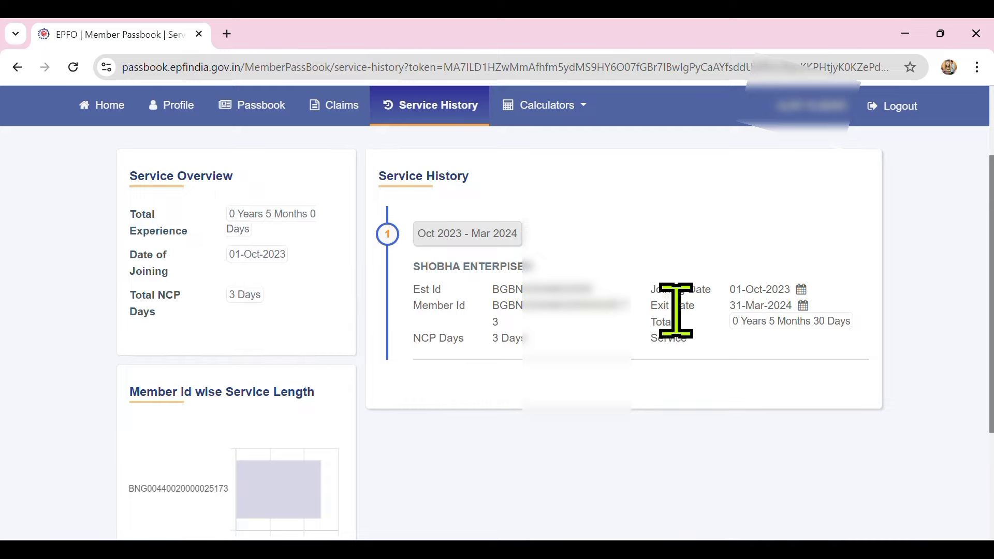
pyautogui.moveTo(736, 328); pyautogui.dragTo(847, 335)
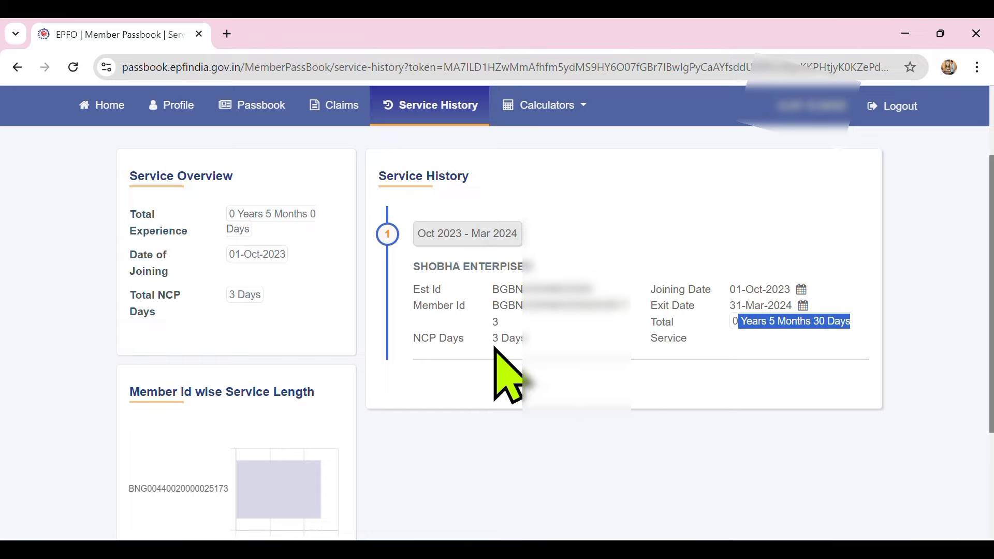
pyautogui.moveTo(492, 339); pyautogui.dragTo(533, 388)
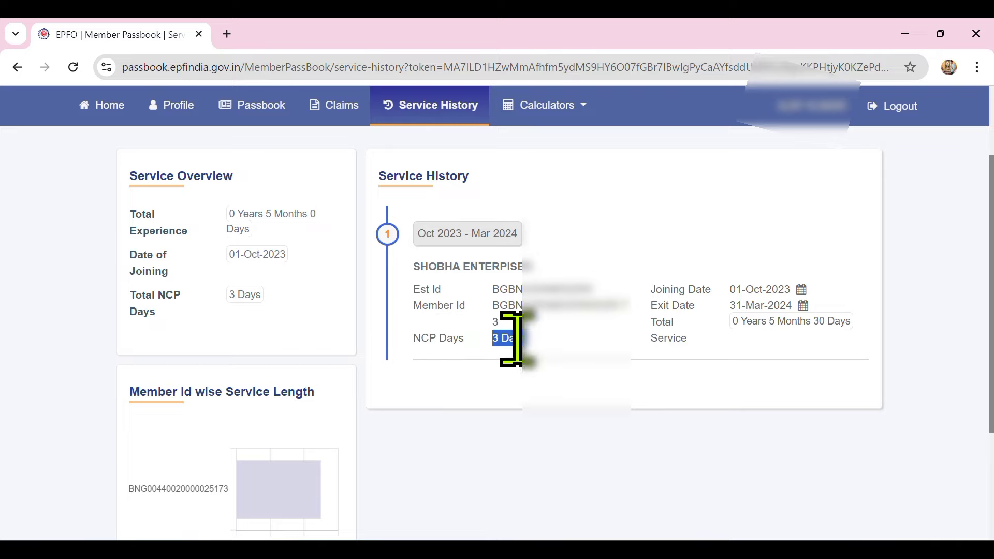
pyautogui.click(737, 320)
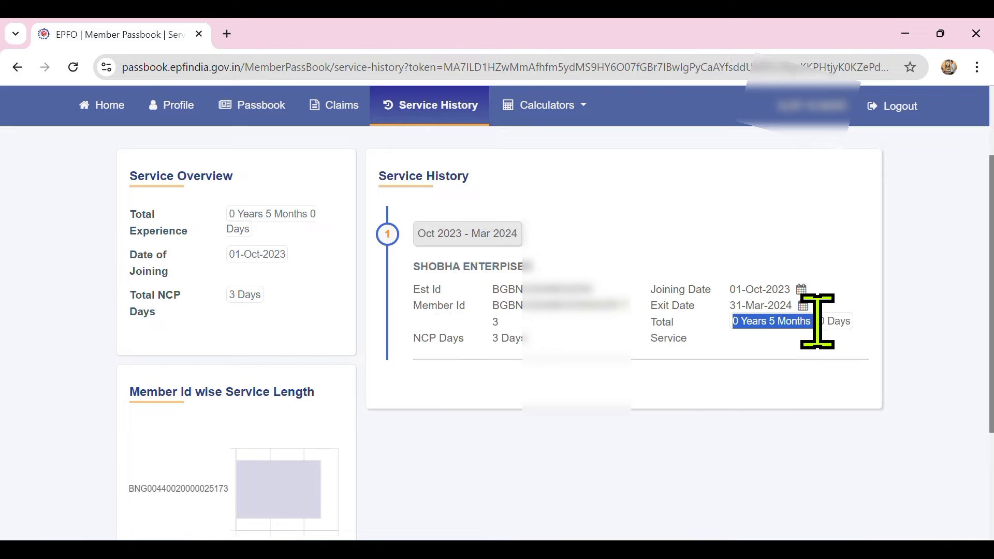
# Open the claims page, show the rejected claims, and examine the reject reason of the Form-10C claim.
pyautogui.scroll(3, 585, 311)
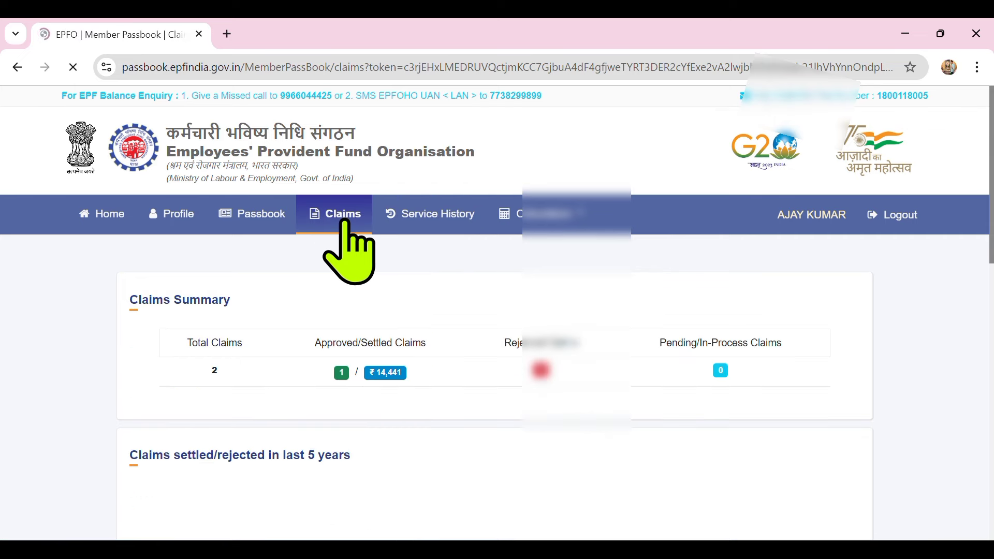
pyautogui.scroll(-9, 358, 254)
pyautogui.click(516, 305)
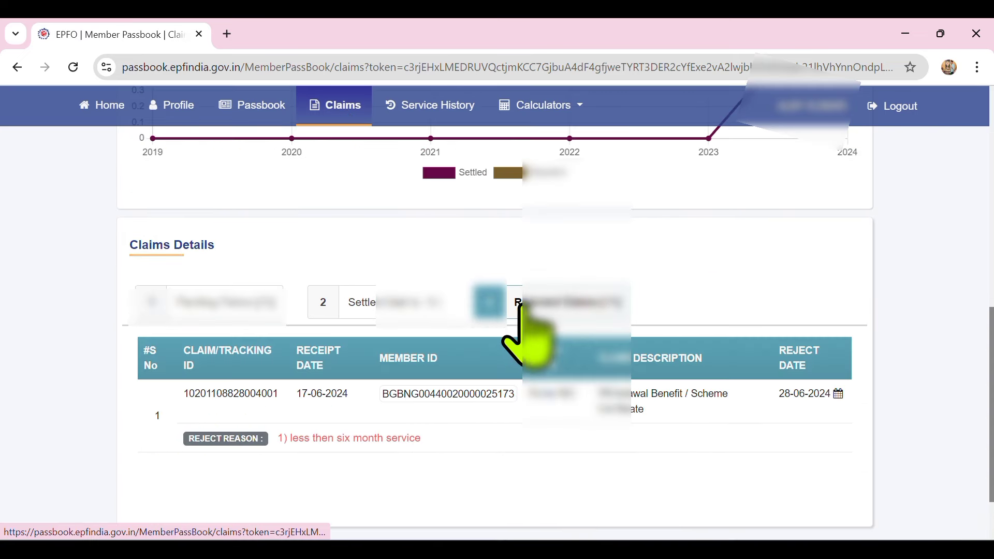
pyautogui.scroll(-2, 548, 334)
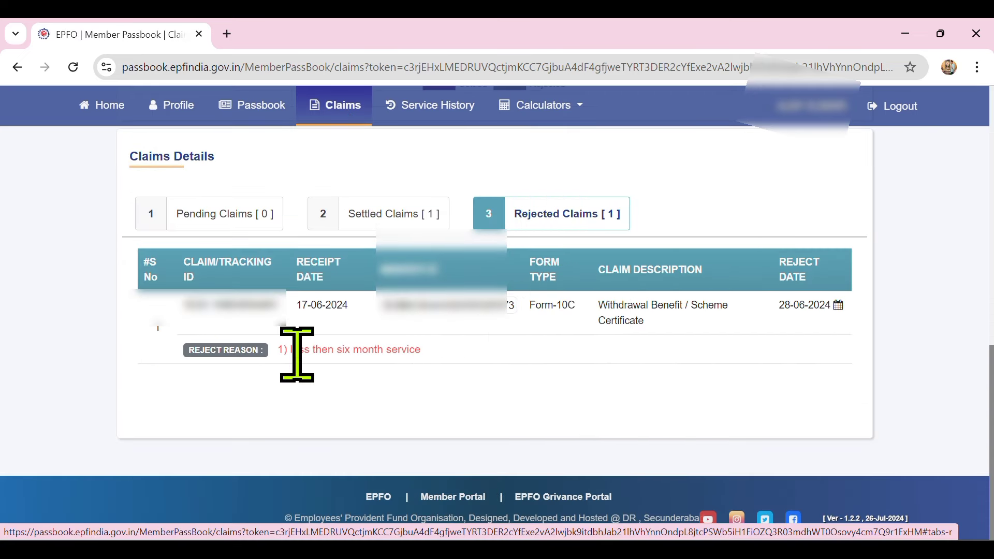
pyautogui.moveTo(298, 352); pyautogui.dragTo(427, 352)
pyautogui.click(302, 382)
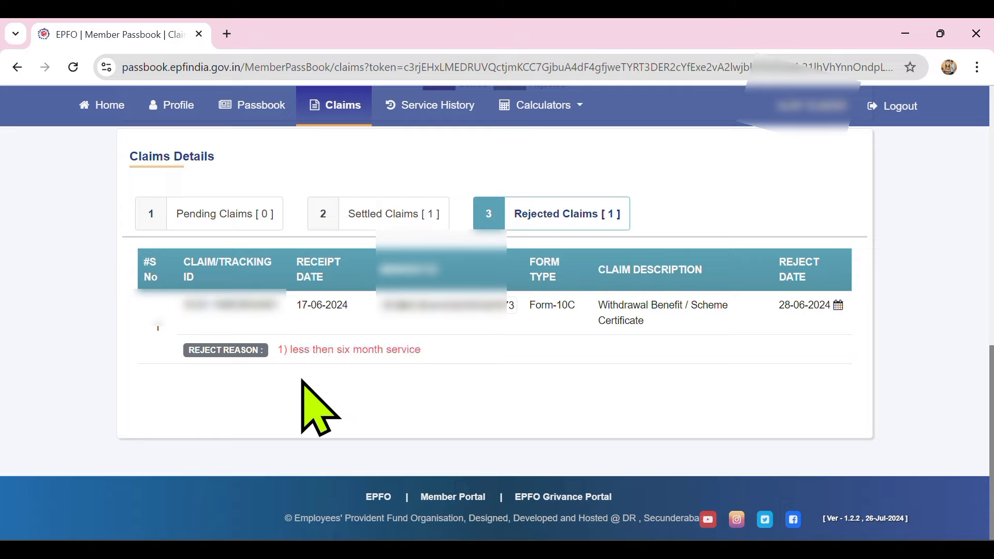
pyautogui.moveTo(289, 360); pyautogui.dragTo(417, 356)
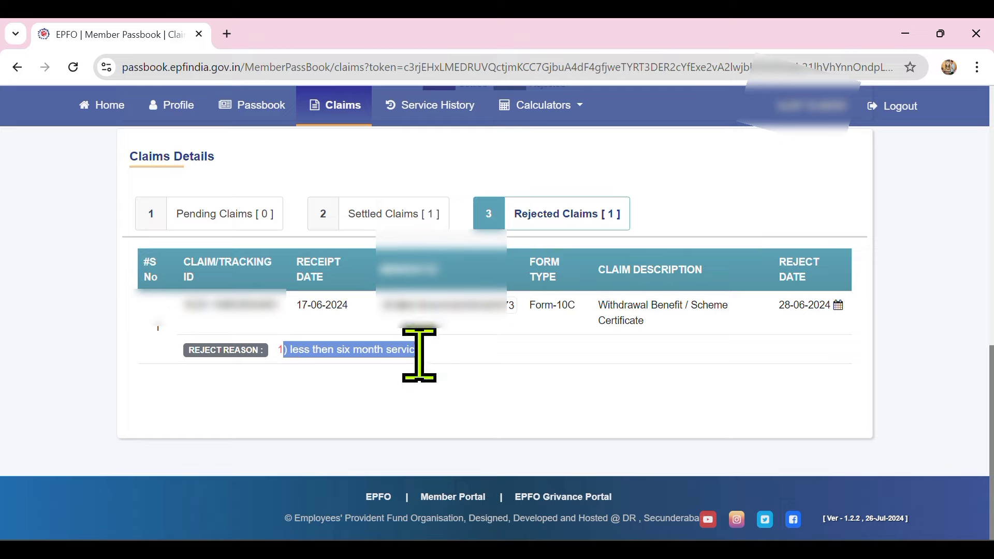
# Examine the rejected Form-10C claim's description together with its reject reason.
pyautogui.click(645, 310)
pyautogui.moveTo(599, 306); pyautogui.dragTo(794, 307)
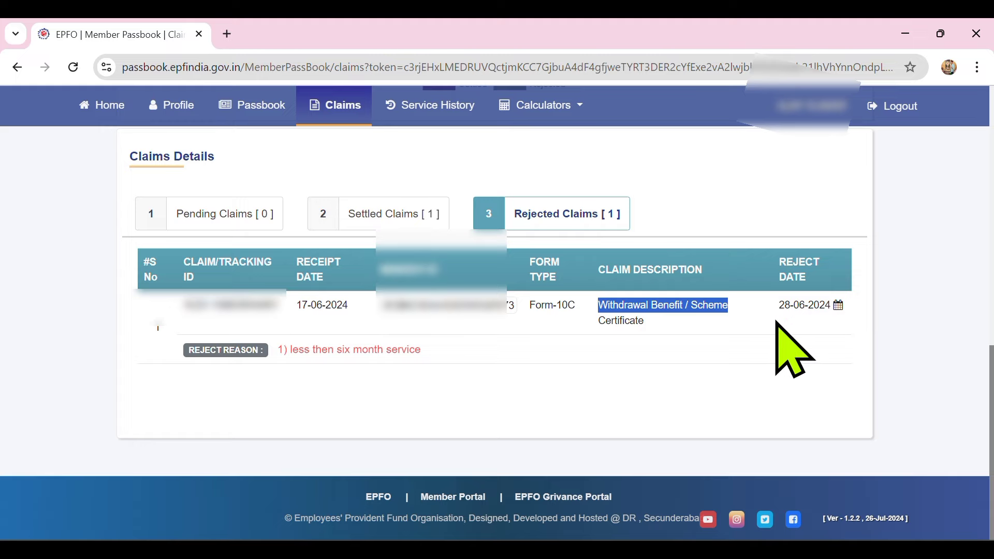
pyautogui.click(286, 363)
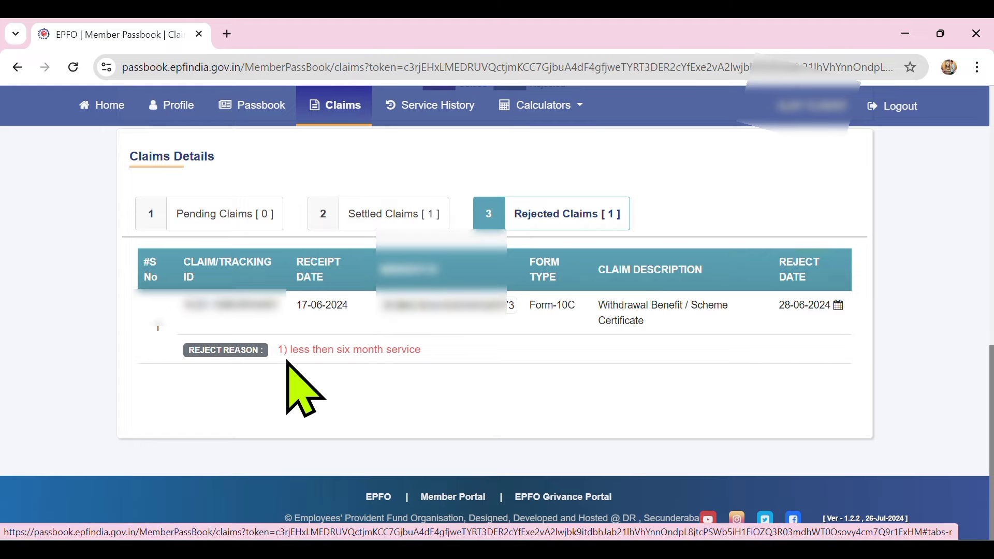
pyautogui.moveTo(317, 351); pyautogui.dragTo(431, 352)
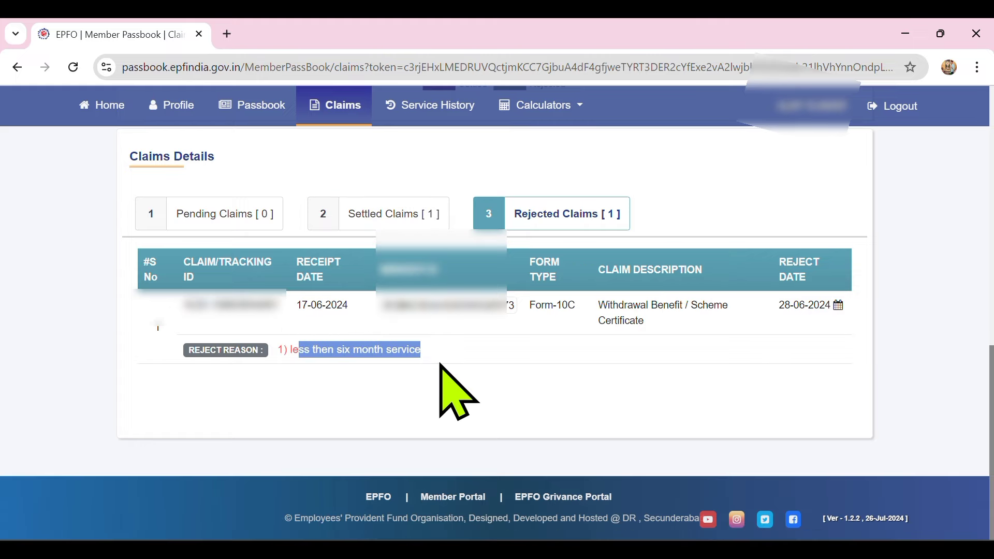
pyautogui.click(295, 367)
pyautogui.moveTo(285, 358); pyautogui.dragTo(413, 357)
pyautogui.click(663, 305)
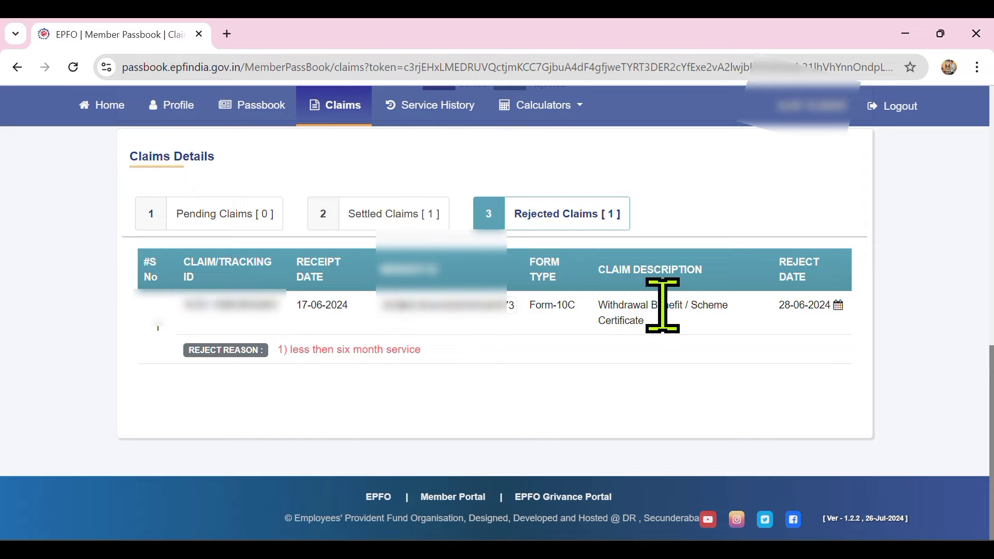
pyautogui.moveTo(594, 310); pyautogui.dragTo(791, 315)
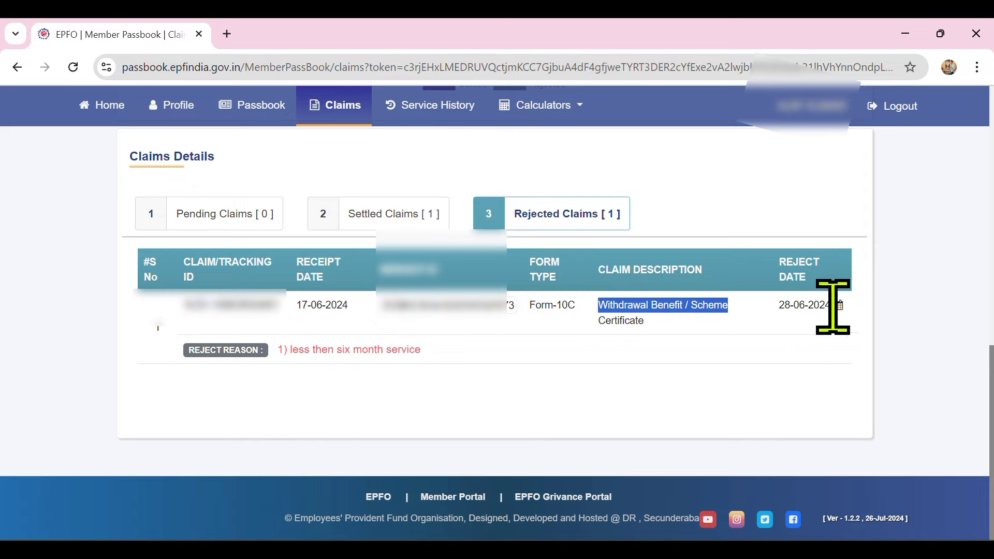
# View the settled claims and return to the rejected claims for comparison.
pyautogui.click(429, 221)
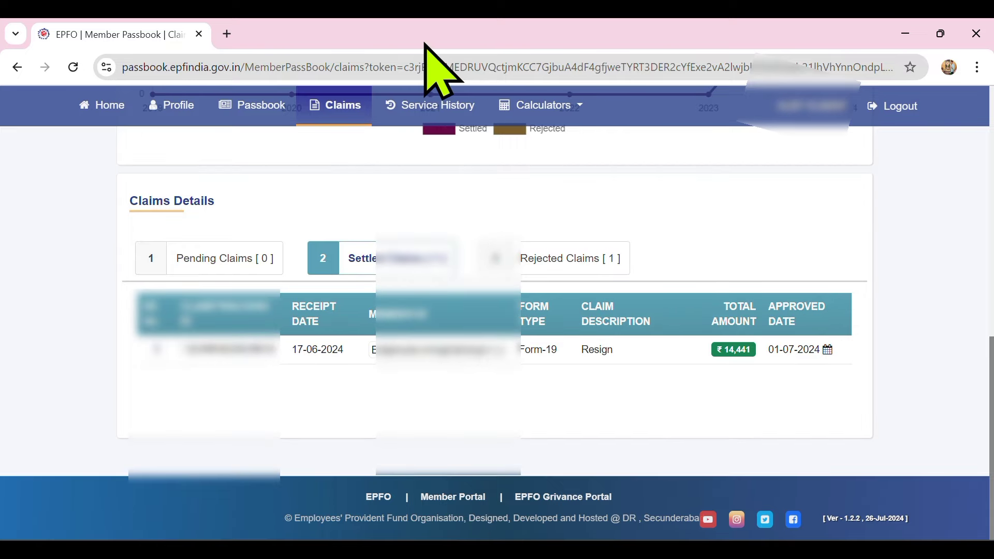
pyautogui.click(491, 258)
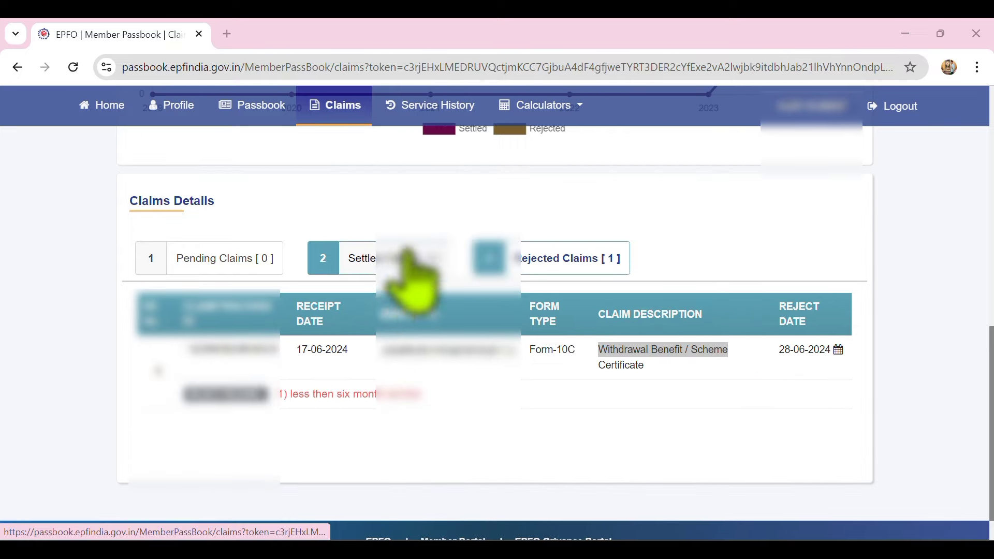
# Return to the passbook and check the pension-share closing balance for 2024.
pyautogui.click(314, 120)
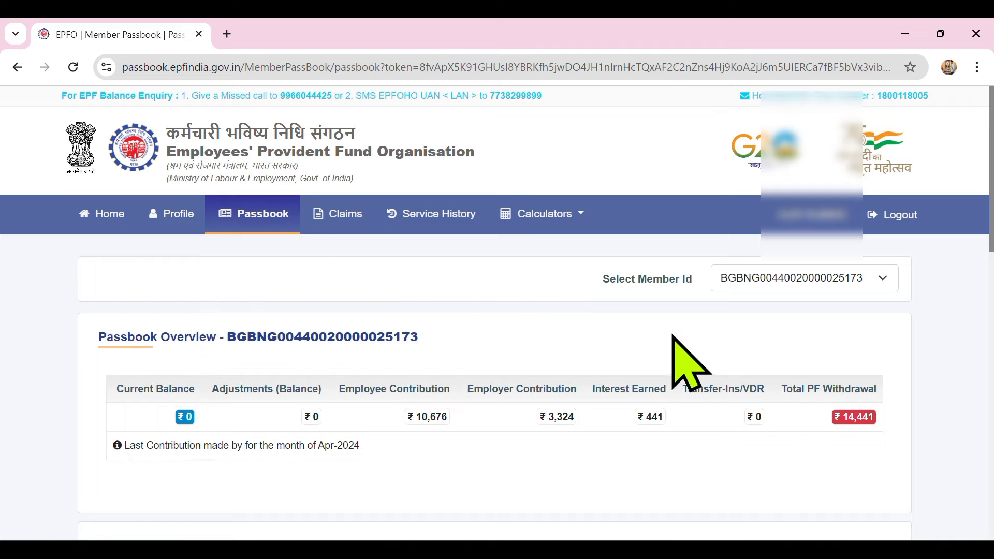
pyautogui.scroll(-15, 821, 311)
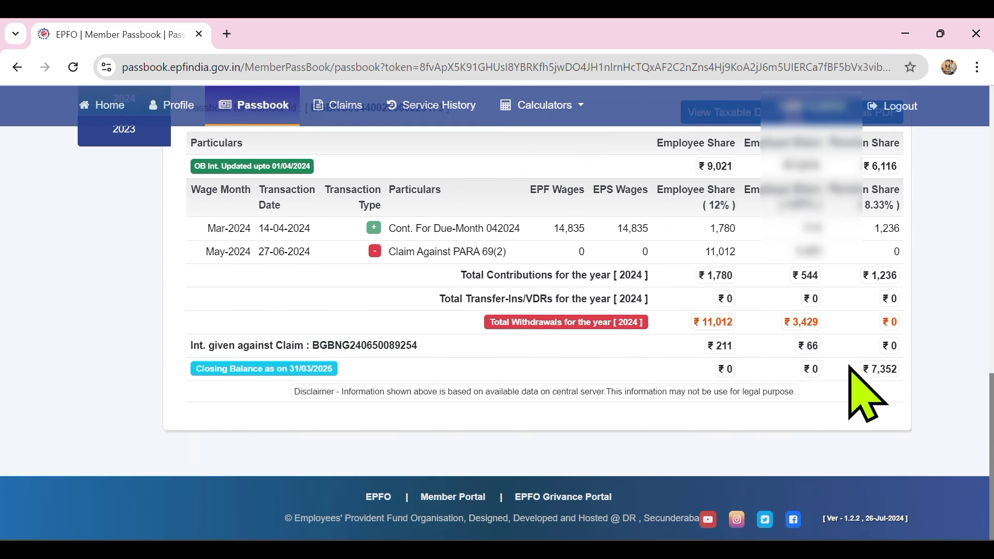
pyautogui.moveTo(849, 365); pyautogui.dragTo(880, 403)
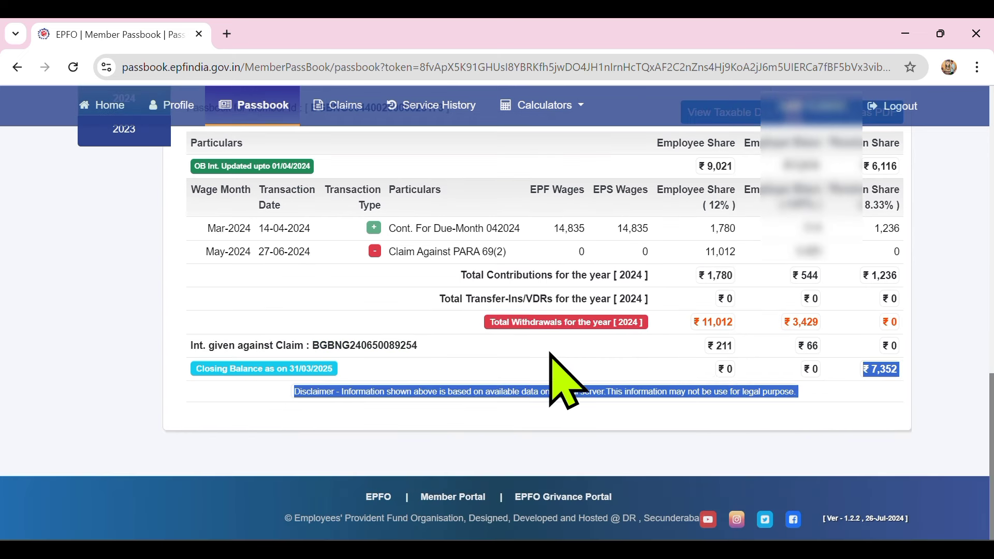
pyautogui.click(569, 351)
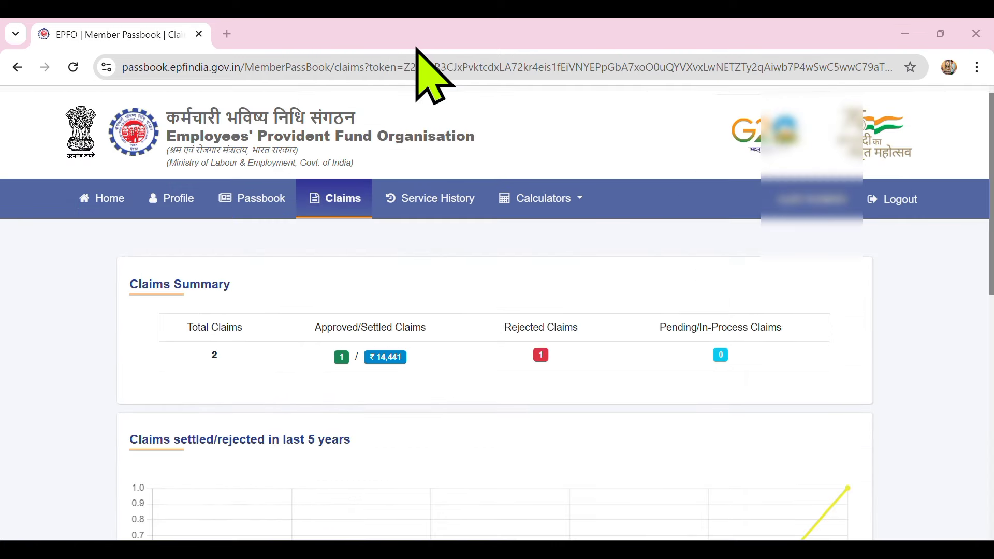
# Open the member login portal in a new browser tab through the search "uan login portal for employees".
pyautogui.click(227, 34)
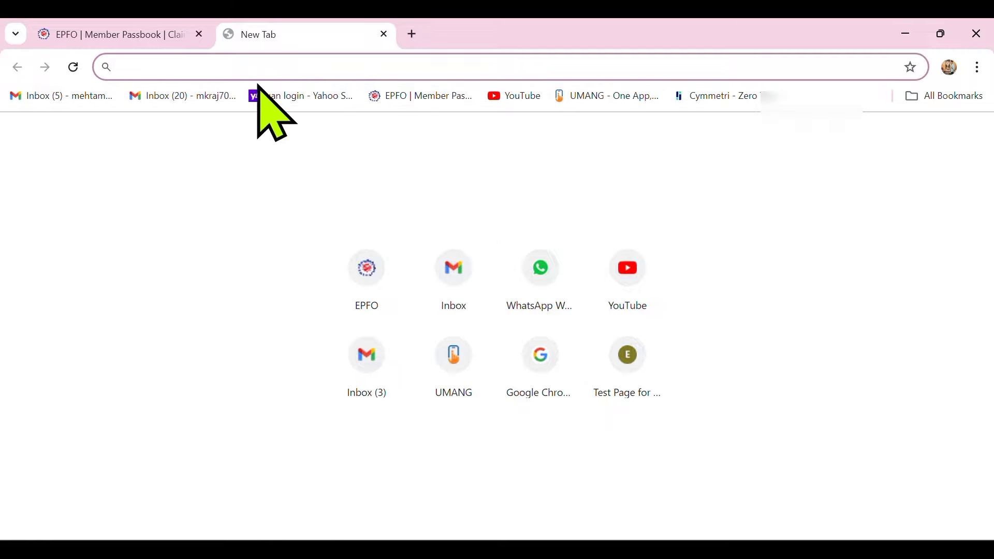
pyautogui.write('uan lo')
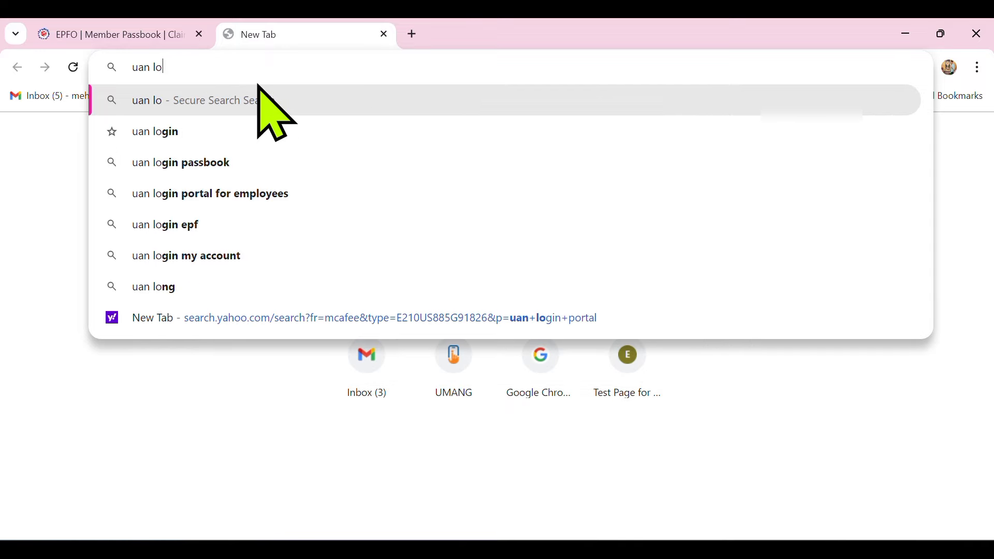
pyautogui.click(278, 200)
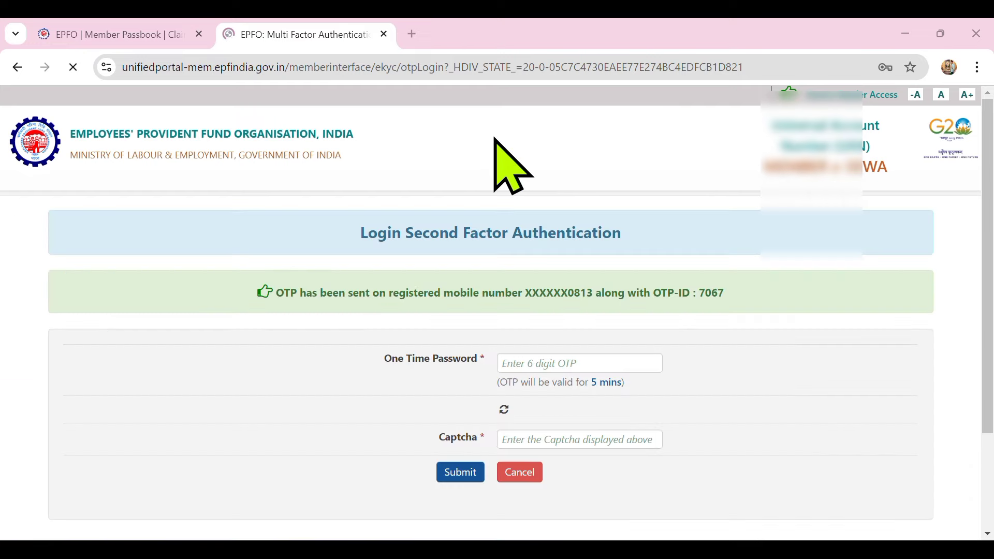
# Complete the second-factor login with the one-time password and captcha, and postpone the e-nomination filing.
pyautogui.moveTo(275, 293); pyautogui.dragTo(331, 293)
pyautogui.scroll(-3, 621, 316)
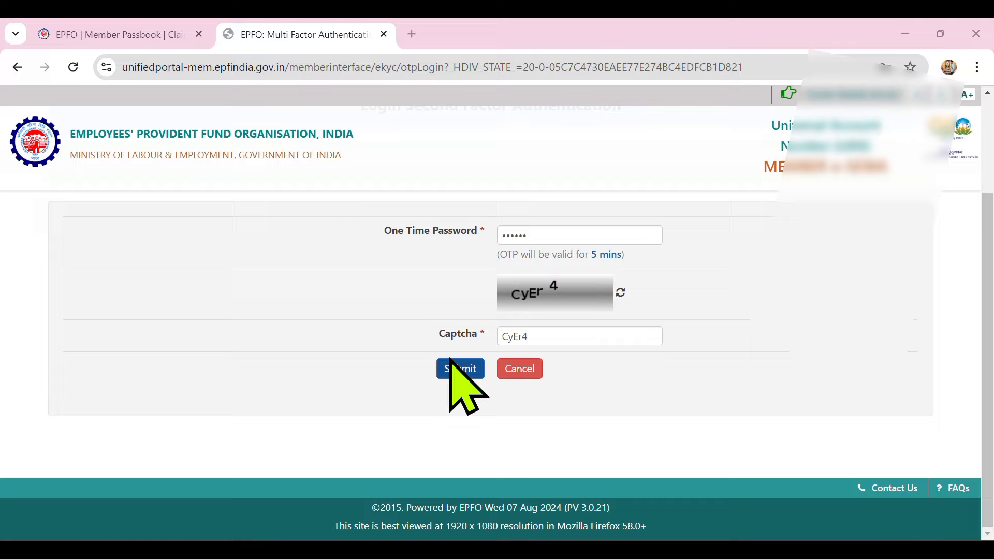
pyautogui.click(458, 369)
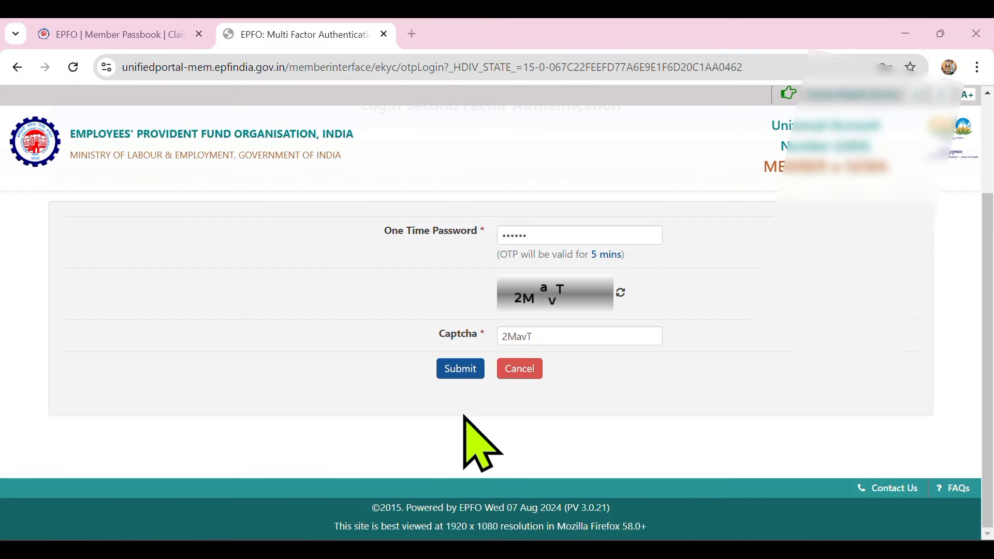
pyautogui.click(460, 368)
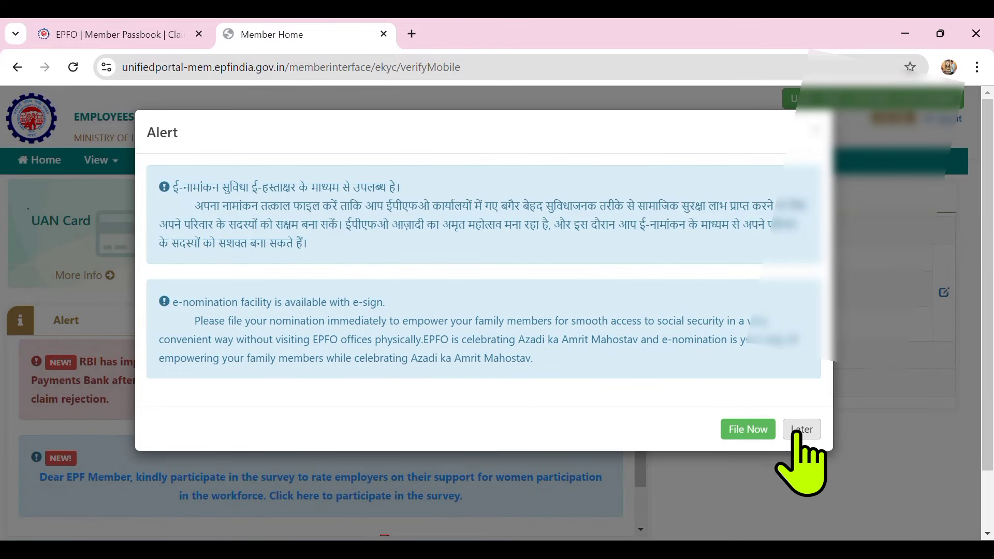
pyautogui.click(799, 427)
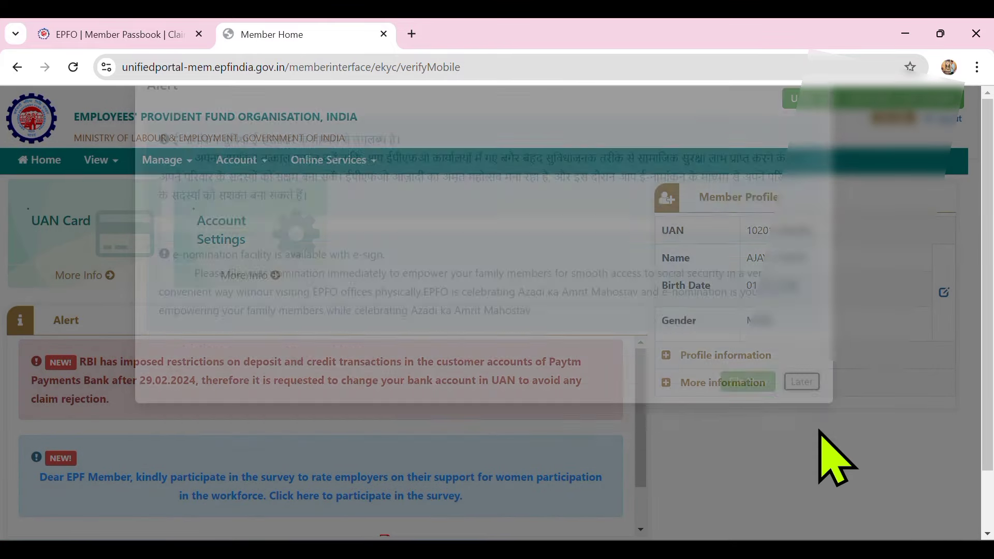
# Open the member's service history and check the EPF and EPS joining and exit dates.
pyautogui.click(171, 165)
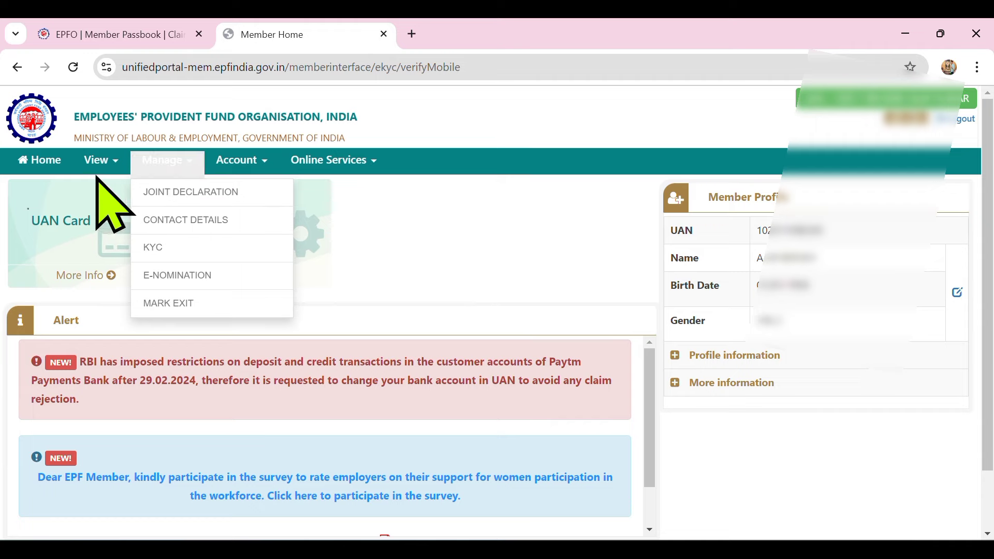
pyautogui.click(100, 169)
pyautogui.click(129, 219)
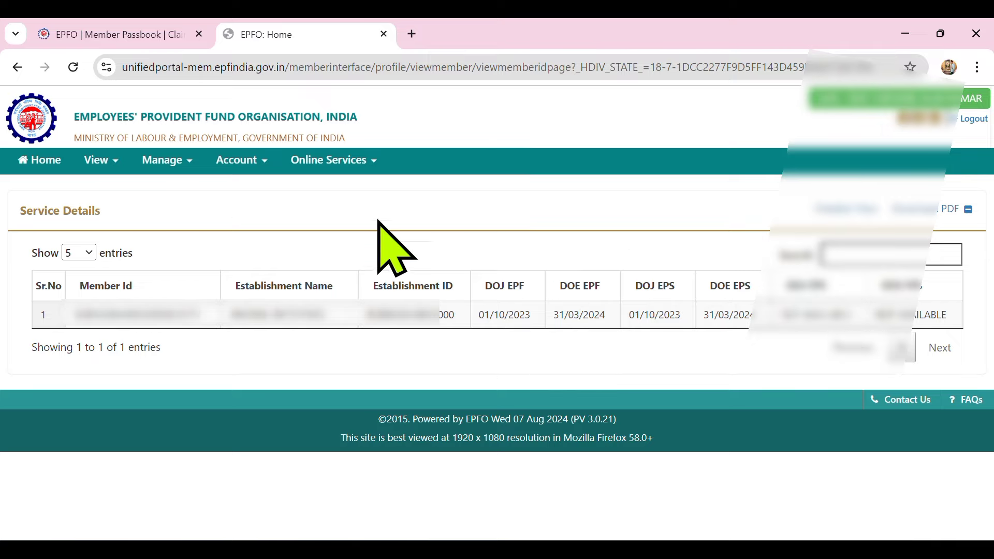
# Open the online claim for Form 31, 19, 10C and 10D, verify the seeded bank account number and accept the Certificate of Undertaking.
pyautogui.click(311, 161)
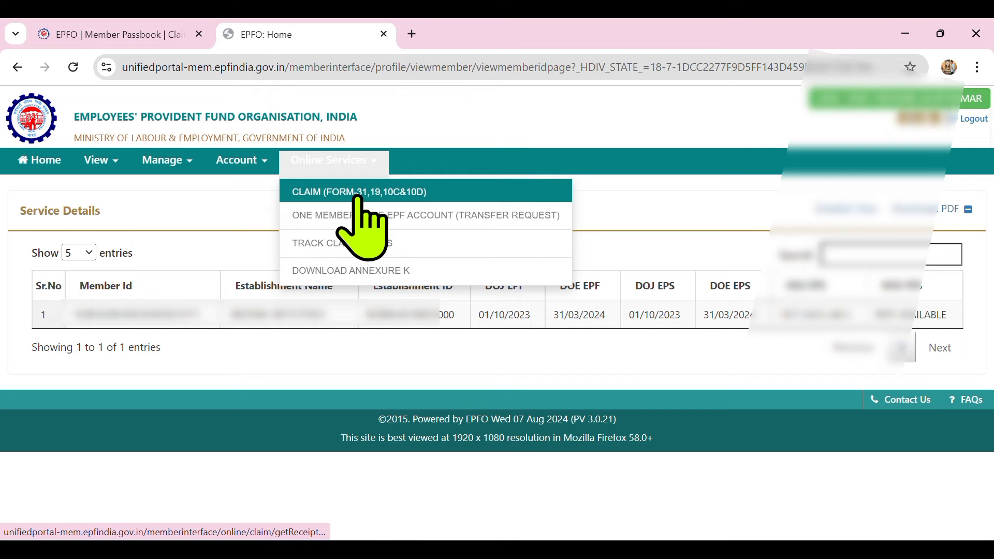
pyautogui.click(358, 196)
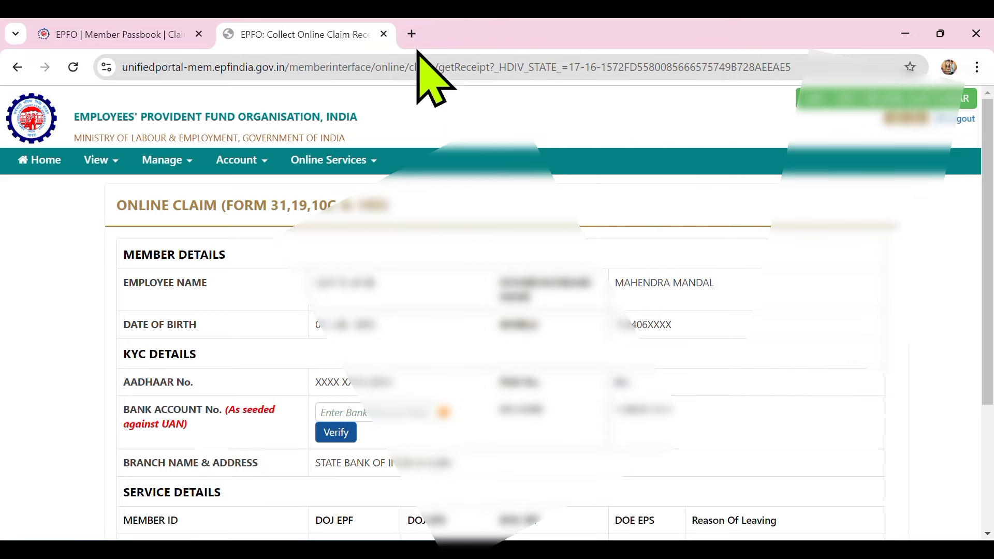
pyautogui.scroll(-3, 454, 332)
pyautogui.click(337, 252)
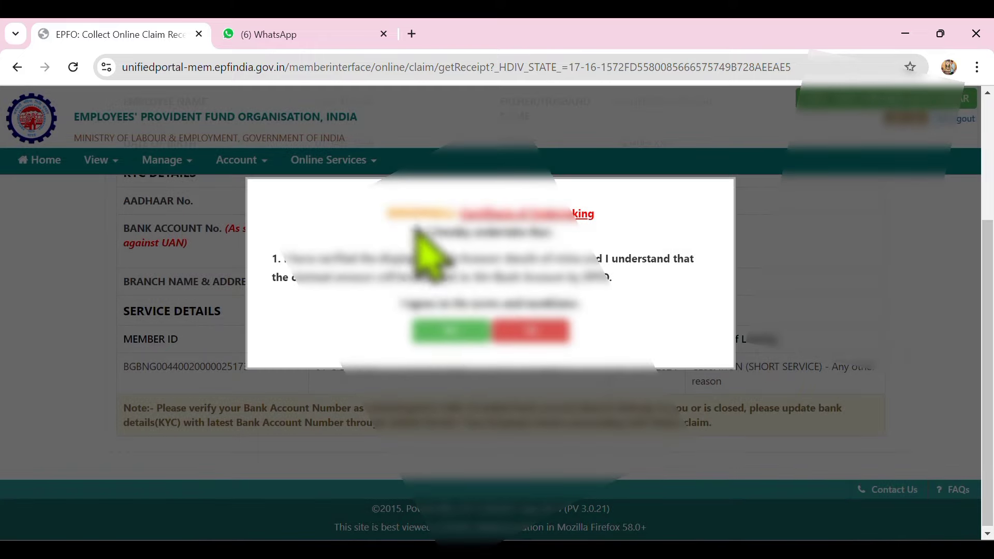
pyautogui.moveTo(405, 228); pyautogui.dragTo(543, 233)
pyautogui.click(561, 288)
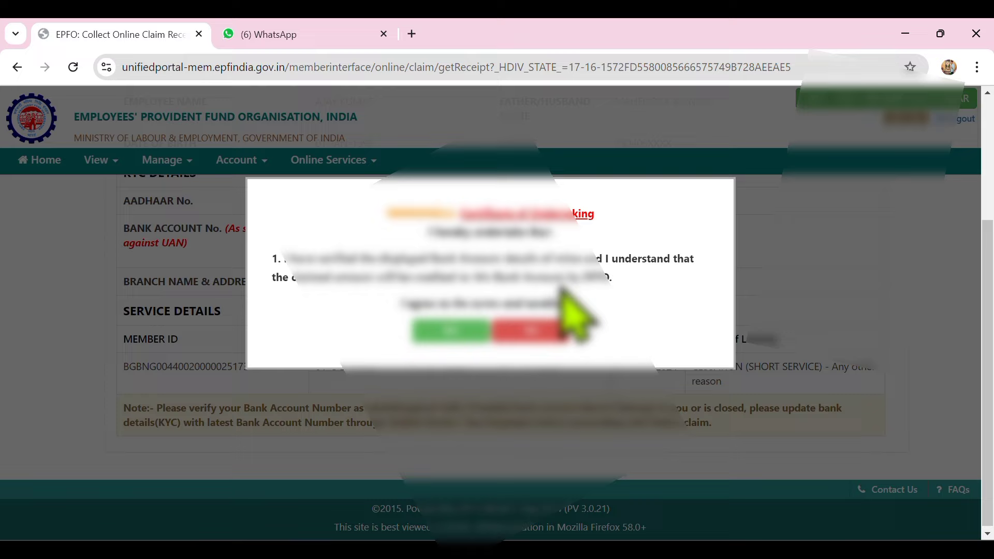
pyautogui.click(442, 334)
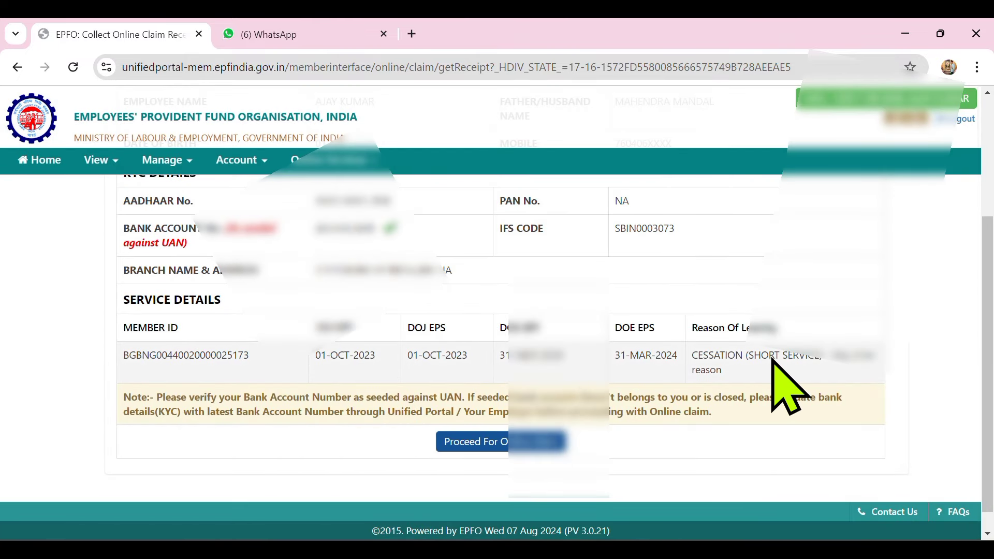
# Proceed with the online claim and choose Only Pension Withdrawal (Form-10C) as the claim to apply for.
pyautogui.click(465, 442)
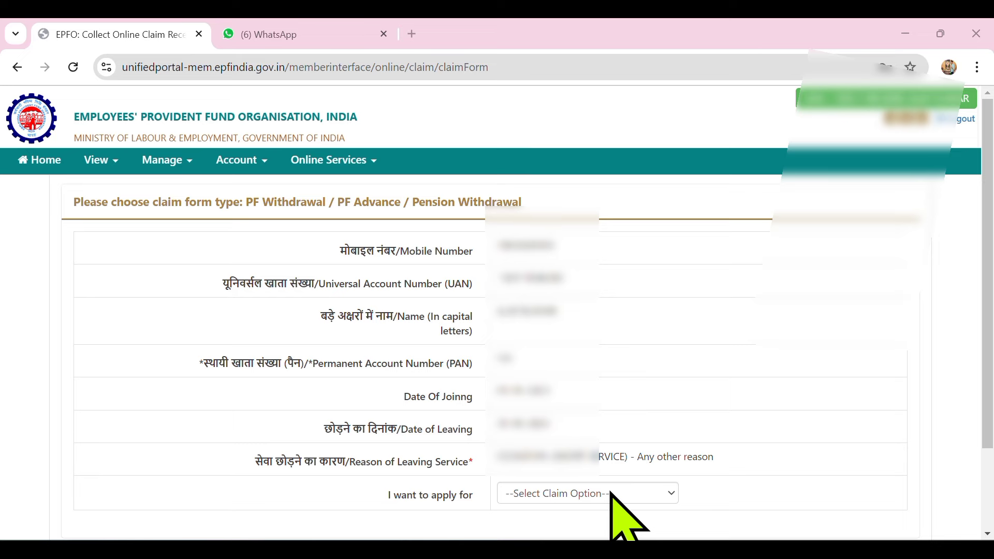
pyautogui.scroll(-2, 616, 481)
pyautogui.click(636, 389)
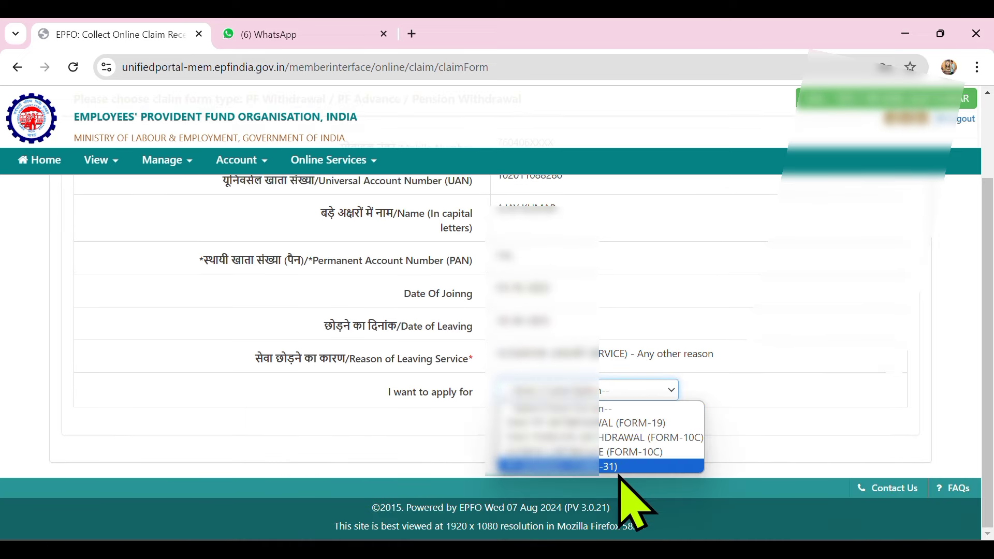
pyautogui.click(653, 424)
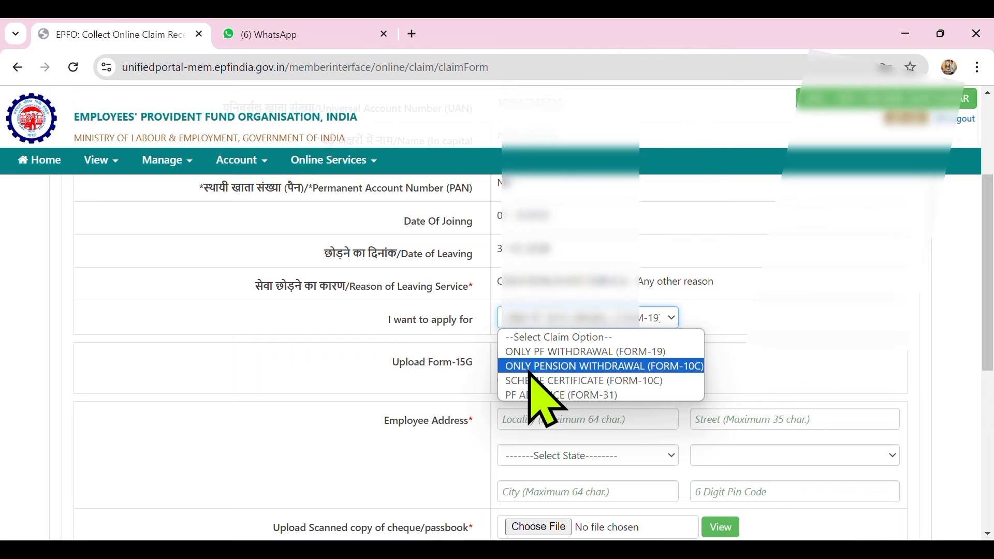
pyautogui.press('Escape')
pyautogui.press('Down')
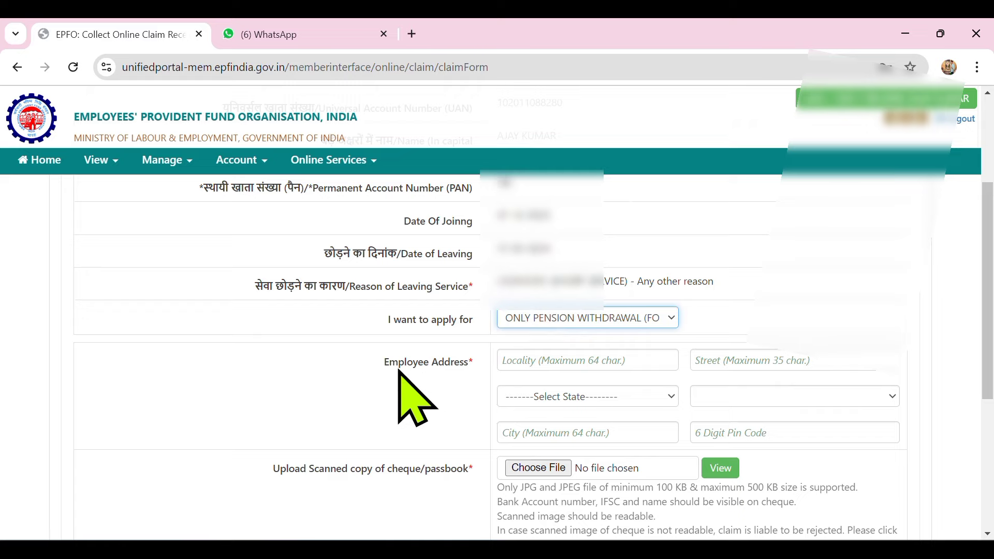
# Go through the employee address fields, including the state and district choices, the city and the pin code.
pyautogui.moveTo(388, 367); pyautogui.dragTo(473, 373)
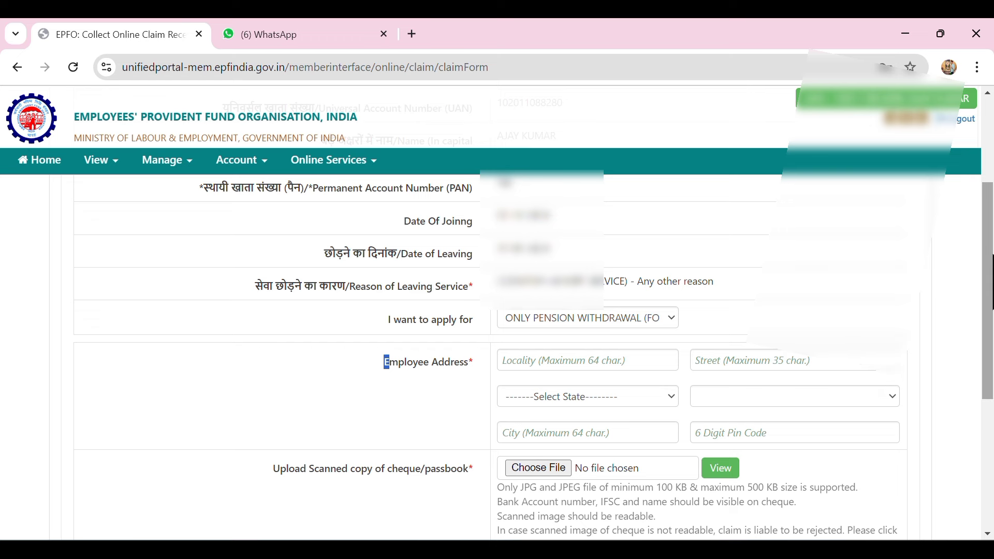
pyautogui.scroll(-2, 990, 279)
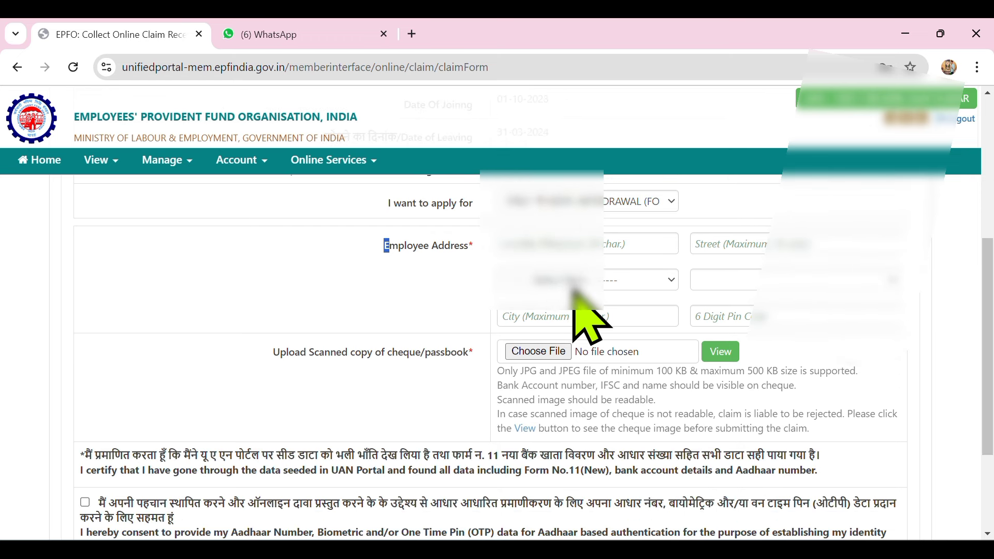
pyautogui.click(595, 280)
pyautogui.scroll(-1, 585, 156)
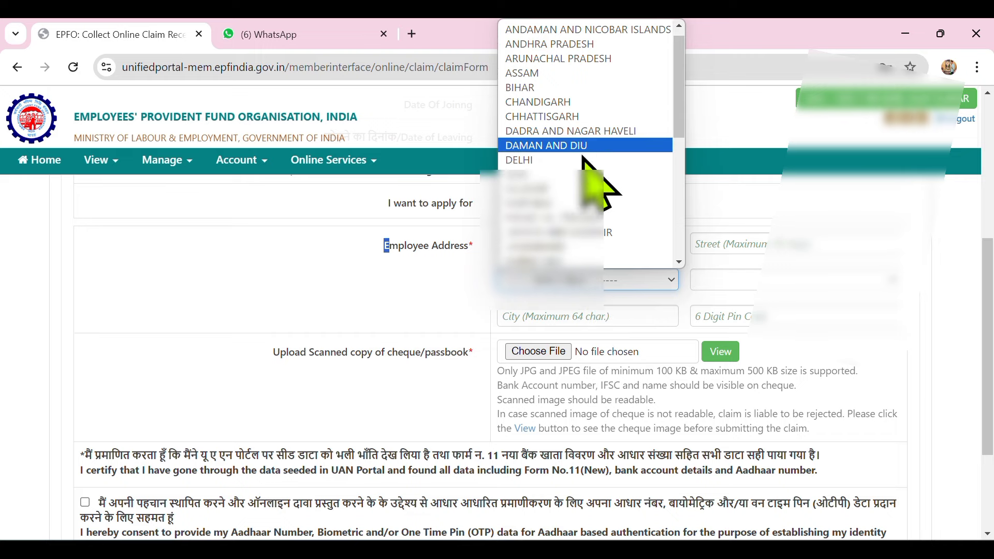
pyautogui.click(613, 249)
pyautogui.click(735, 282)
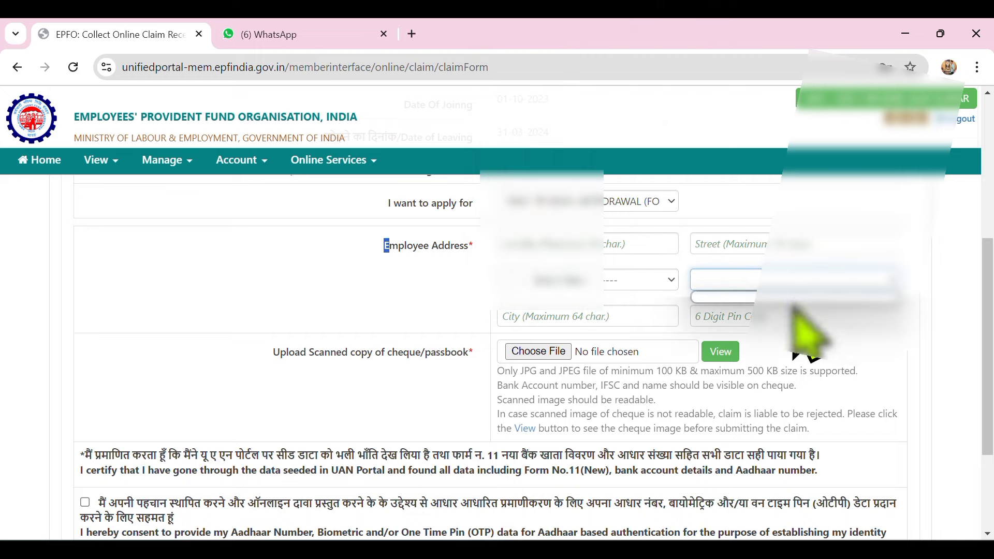
pyautogui.click(600, 316)
pyautogui.click(727, 317)
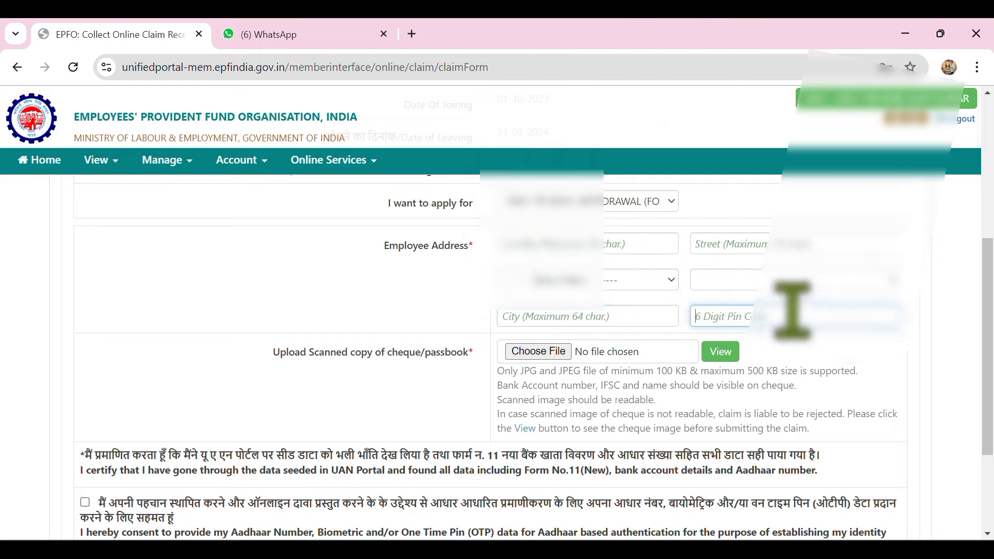
# Attach IMG_20240515_072522 (1) from Downloads as the scanned cheque/passbook copy and preview the uploaded image.
pyautogui.click(292, 387)
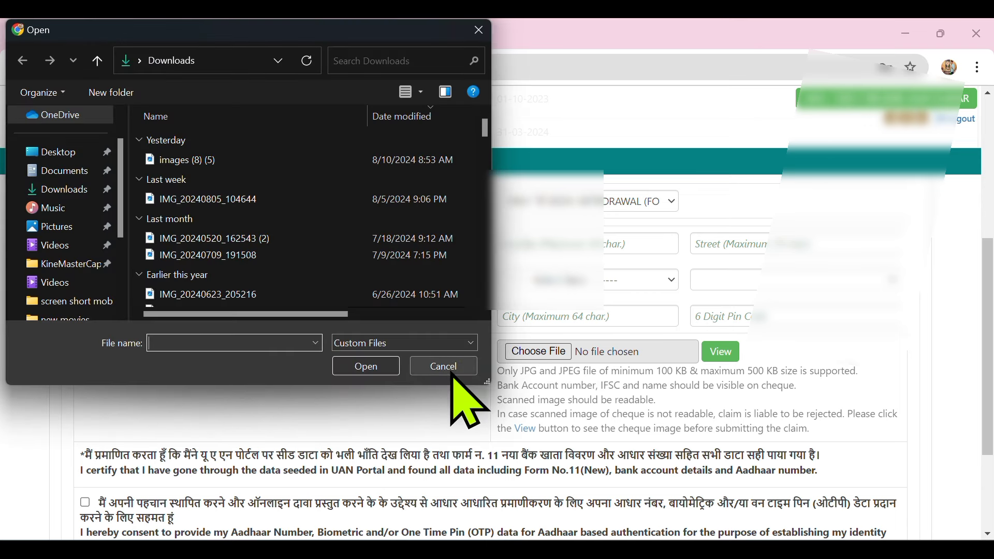
pyautogui.click(449, 369)
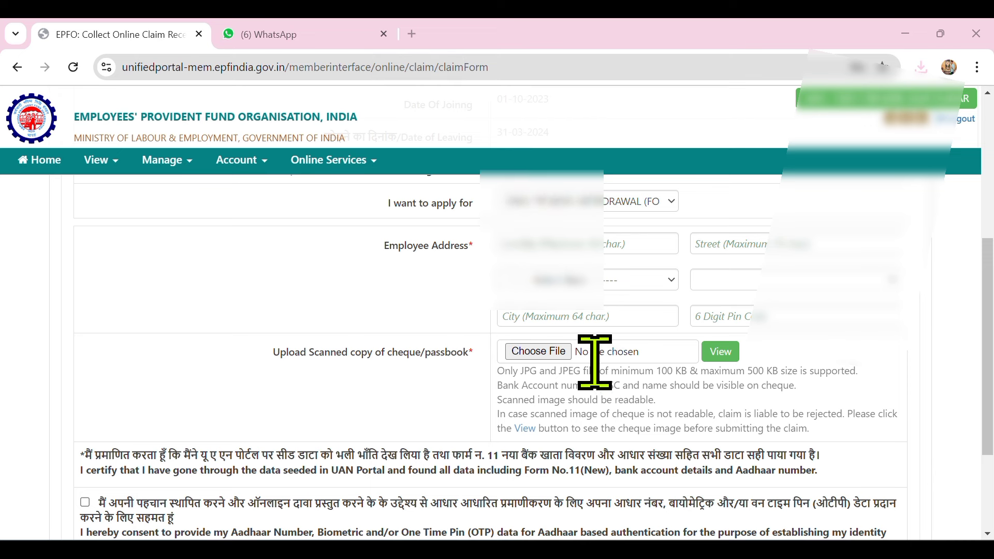
pyautogui.click(572, 356)
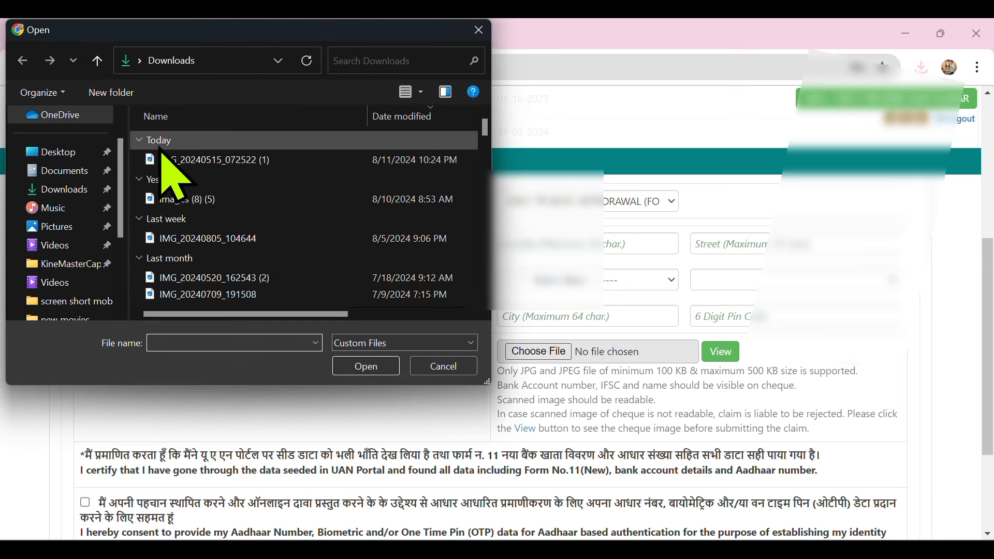
pyautogui.click(375, 368)
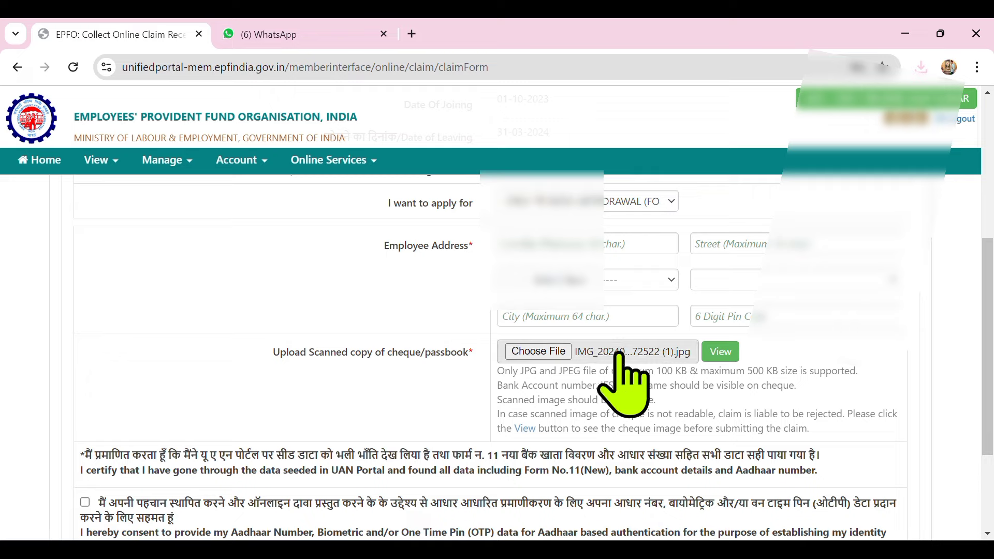
pyautogui.click(721, 350)
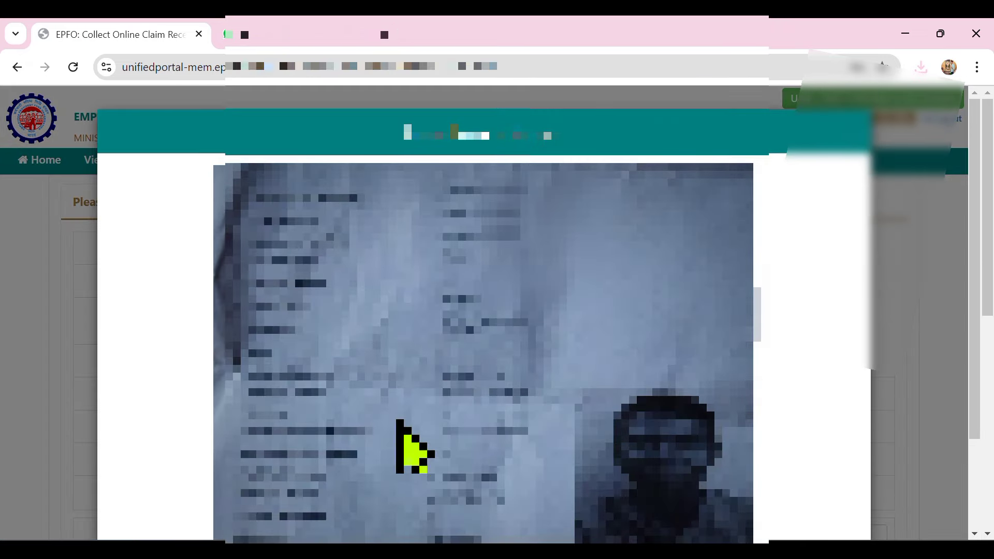
pyautogui.scroll(-3, 465, 357)
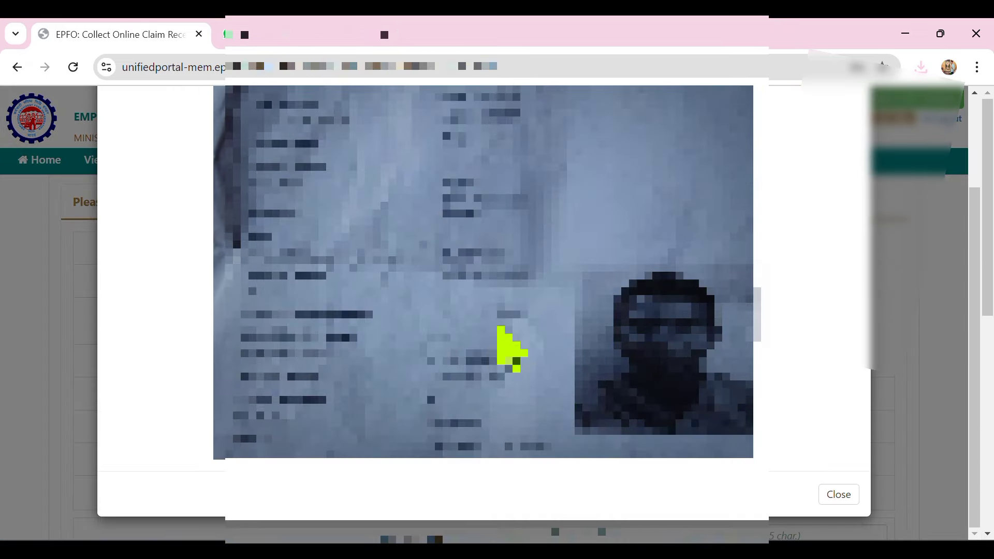
pyautogui.scroll(3, 517, 337)
pyautogui.click(903, 289)
# Consent to Aadhaar-based authentication and request the Aadhaar OTP.
pyautogui.scroll(-10, 854, 311)
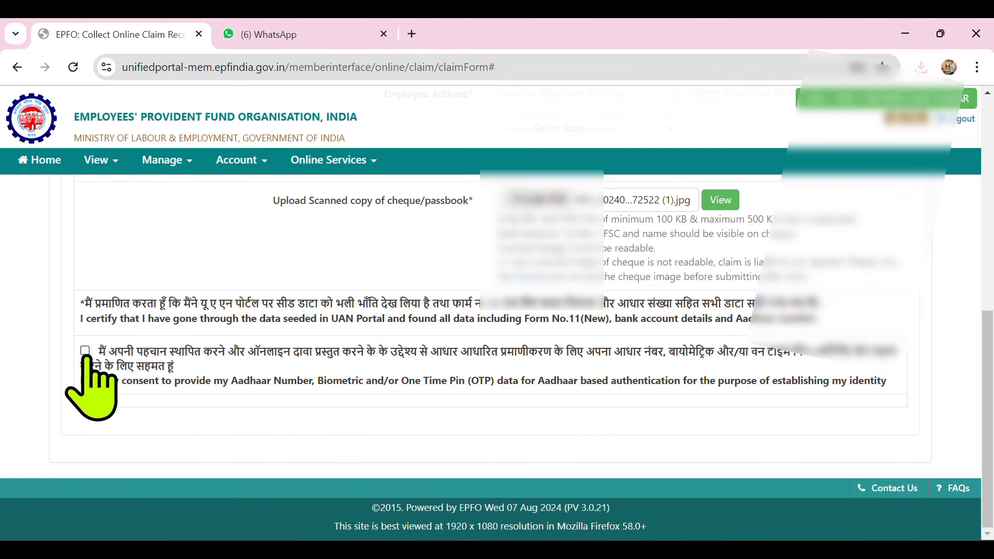
pyautogui.click(85, 351)
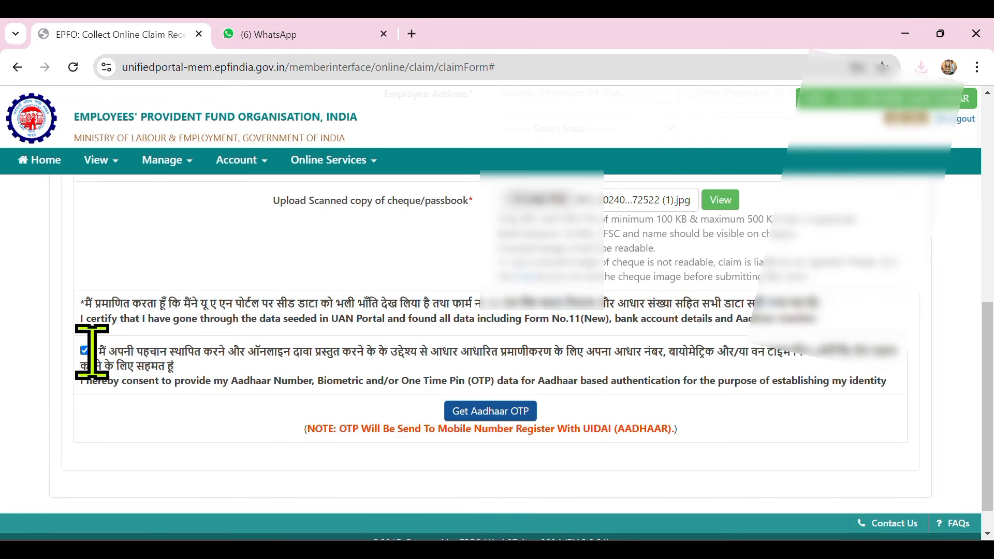
pyautogui.click(458, 411)
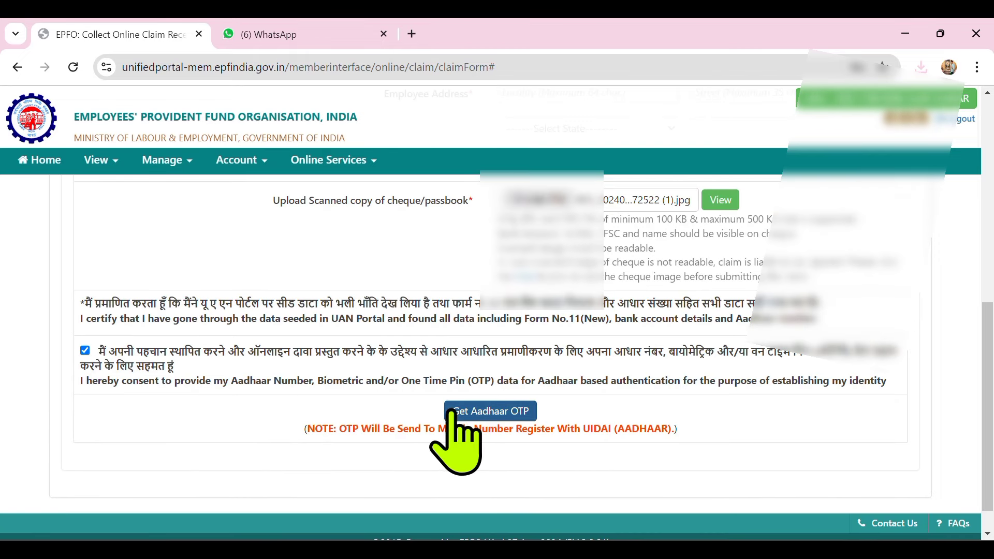
pyautogui.click(512, 409)
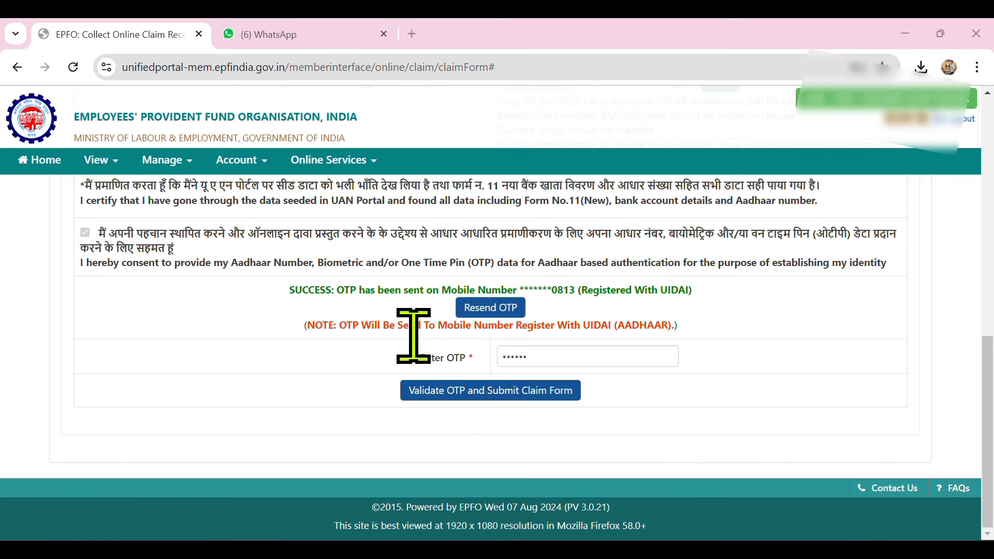
# Validate the entered Aadhaar OTP, submit the pension withdrawal claim form, and read the submission message.
pyautogui.click(431, 395)
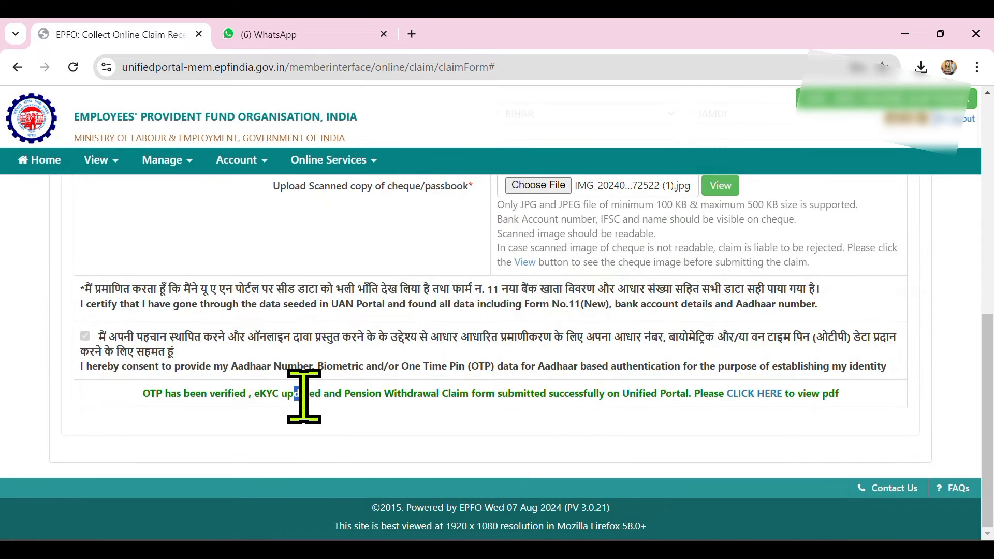
pyautogui.moveTo(304, 396); pyautogui.dragTo(862, 414)
pyautogui.click(632, 415)
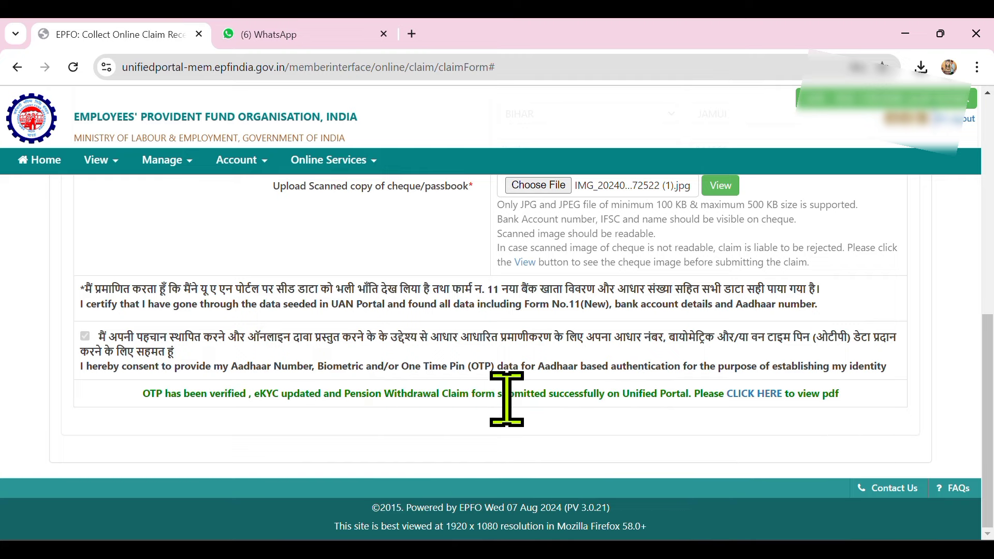
# Open the claim status tracking page and check the current status of the newly submitted Form-10C claim.
pyautogui.click(336, 160)
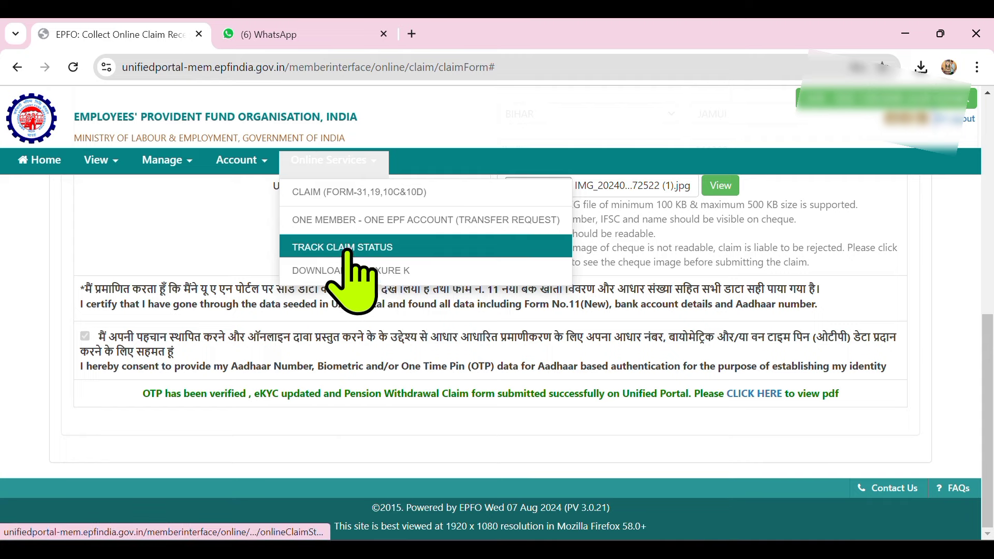
pyautogui.click(346, 256)
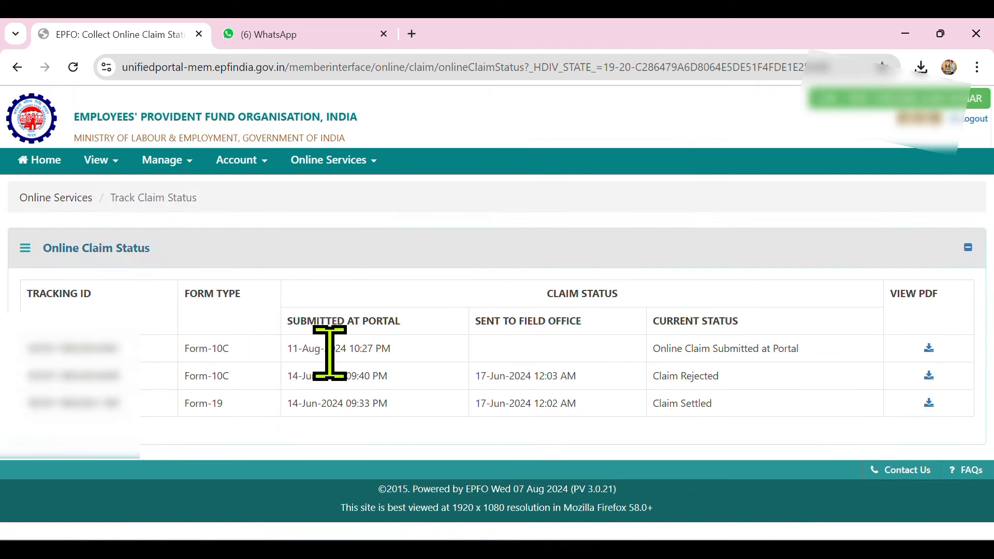
pyautogui.moveTo(663, 348); pyautogui.dragTo(752, 344)
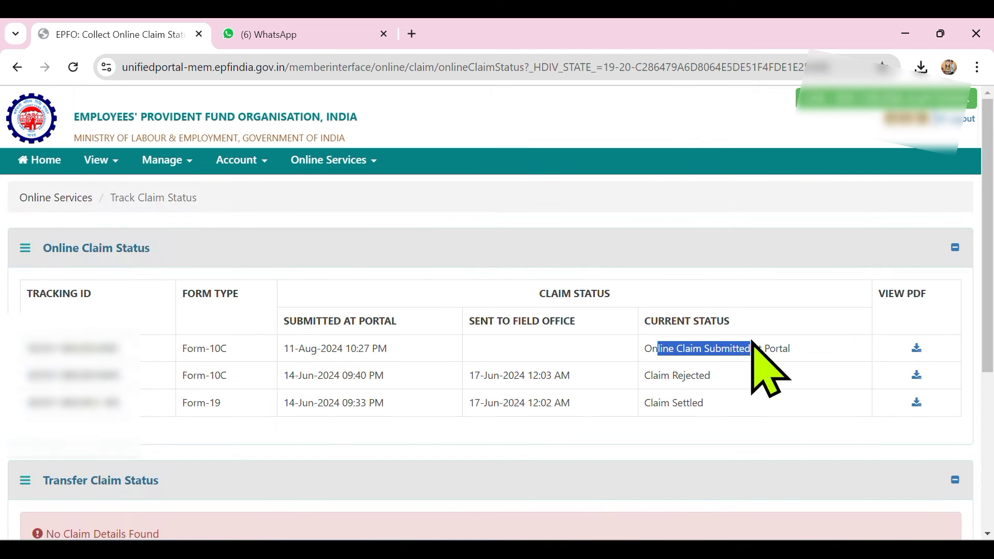
pyautogui.click(770, 363)
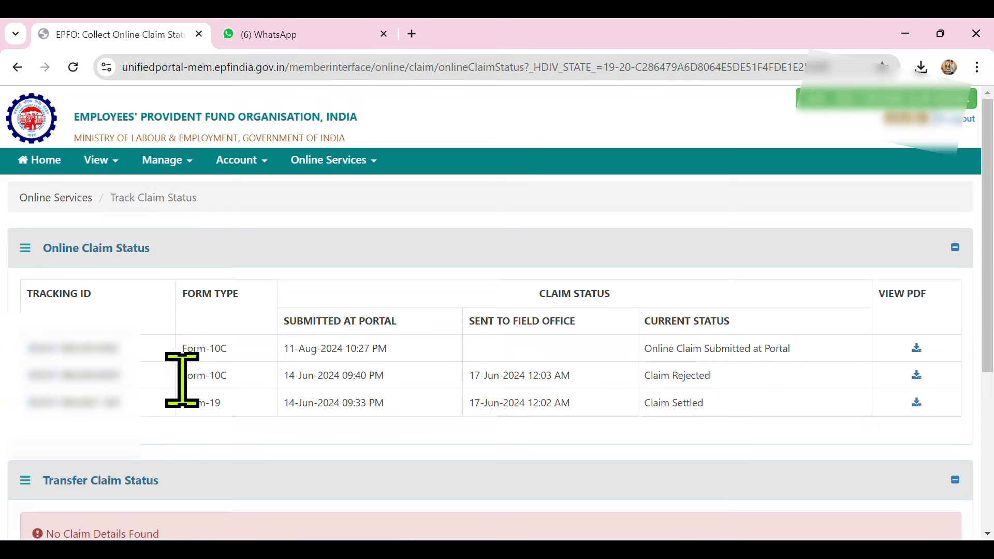
# Review the current status of the earlier Form-10C and Form-19 claims submitted on 14-Jun-2024.
pyautogui.moveTo(182, 377); pyautogui.dragTo(228, 376)
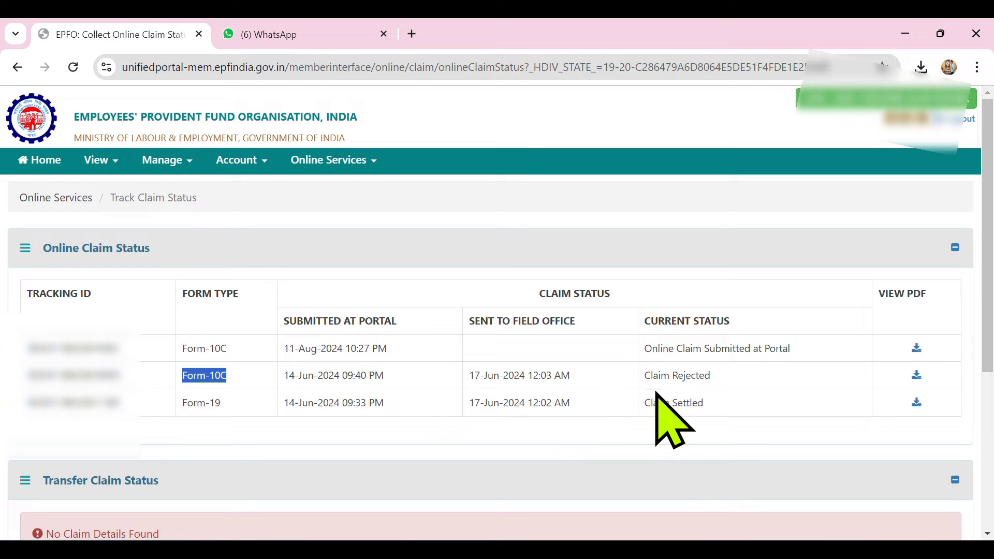
pyautogui.moveTo(644, 382); pyautogui.dragTo(719, 379)
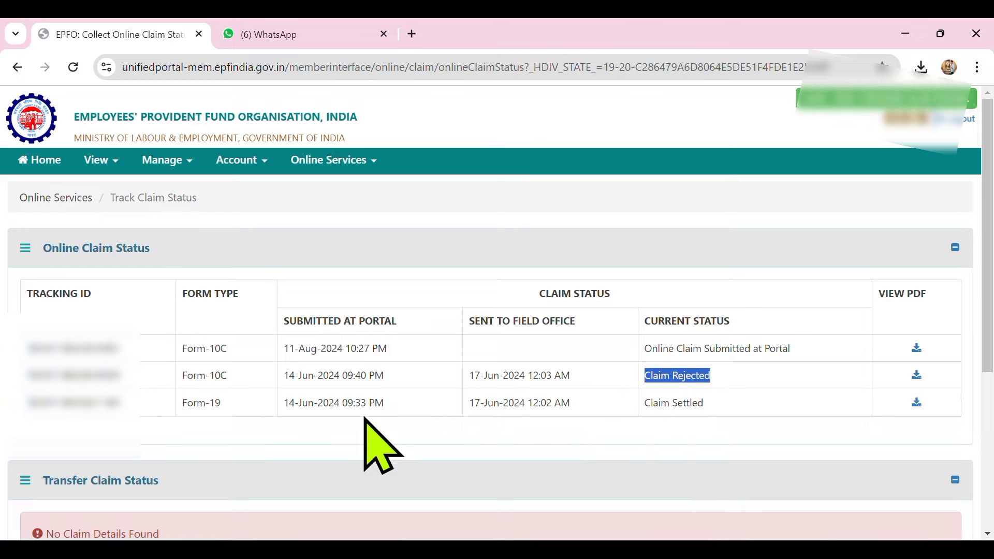
pyautogui.moveTo(184, 406); pyautogui.dragTo(221, 406)
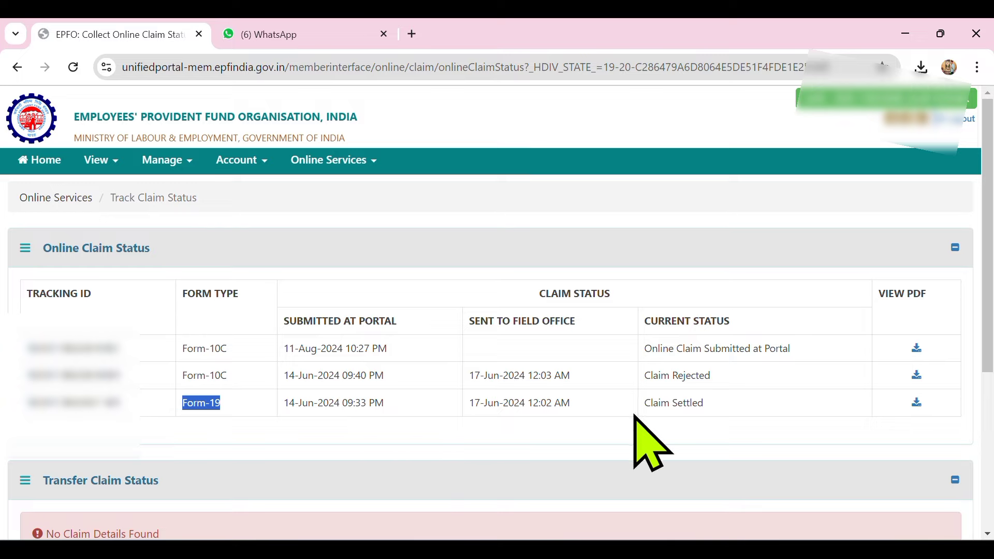
pyautogui.moveTo(645, 405); pyautogui.dragTo(722, 348)
pyautogui.click(751, 381)
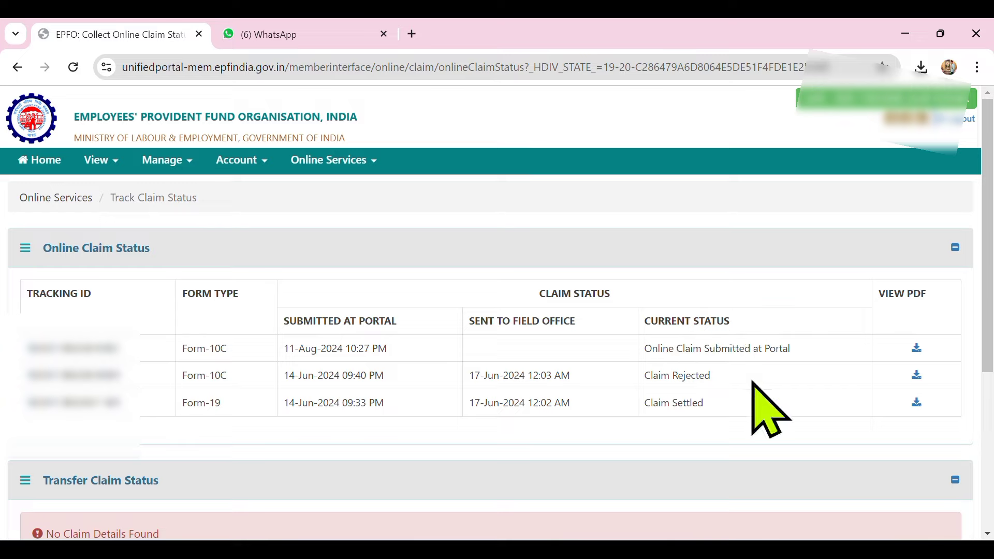